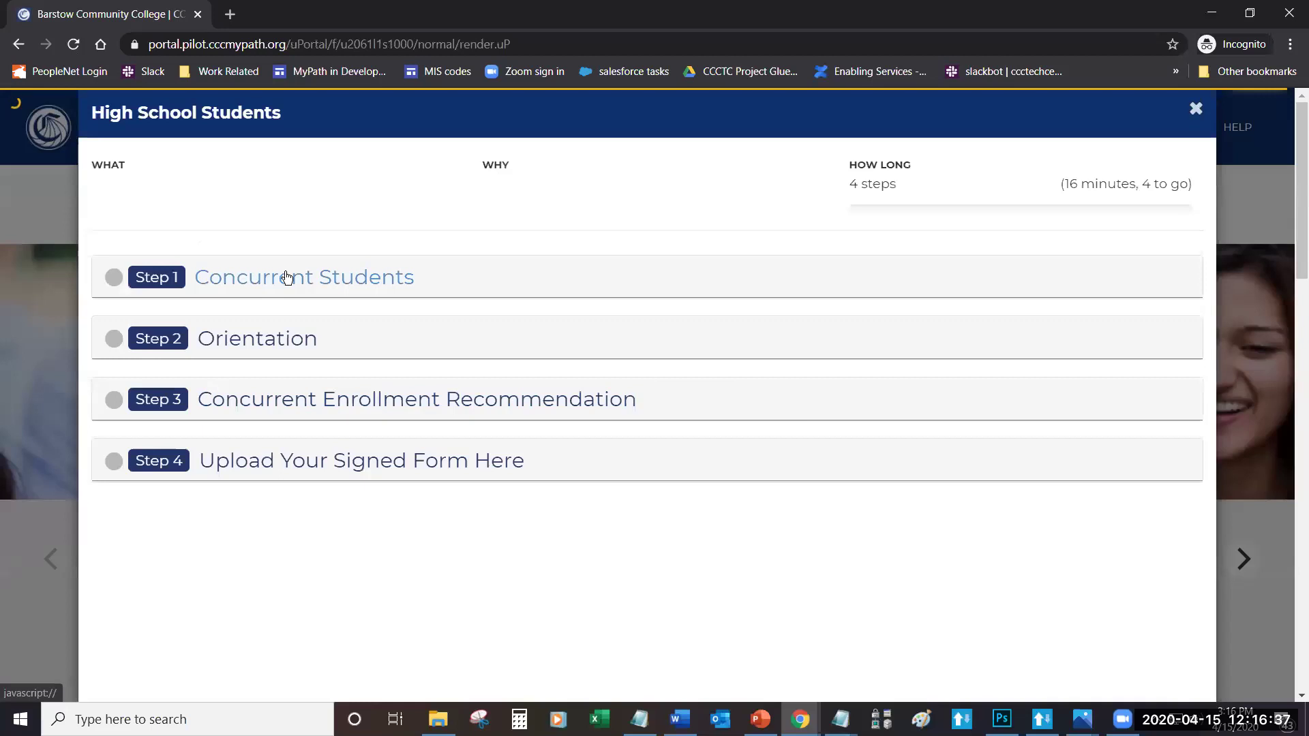
# Step: Visit the Concurrent Students web page linked in Step 1 and return to the High School Students checklist
pyautogui.click(245, 390)
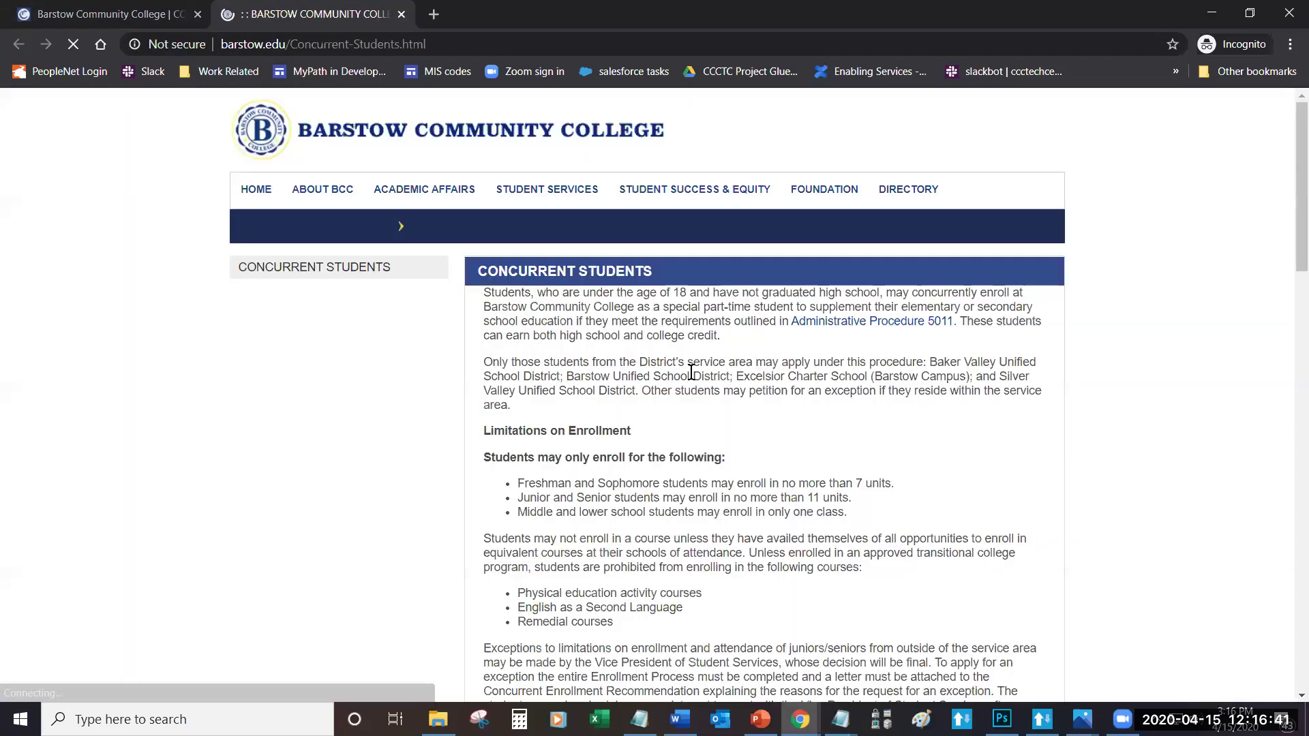
pyautogui.click(402, 14)
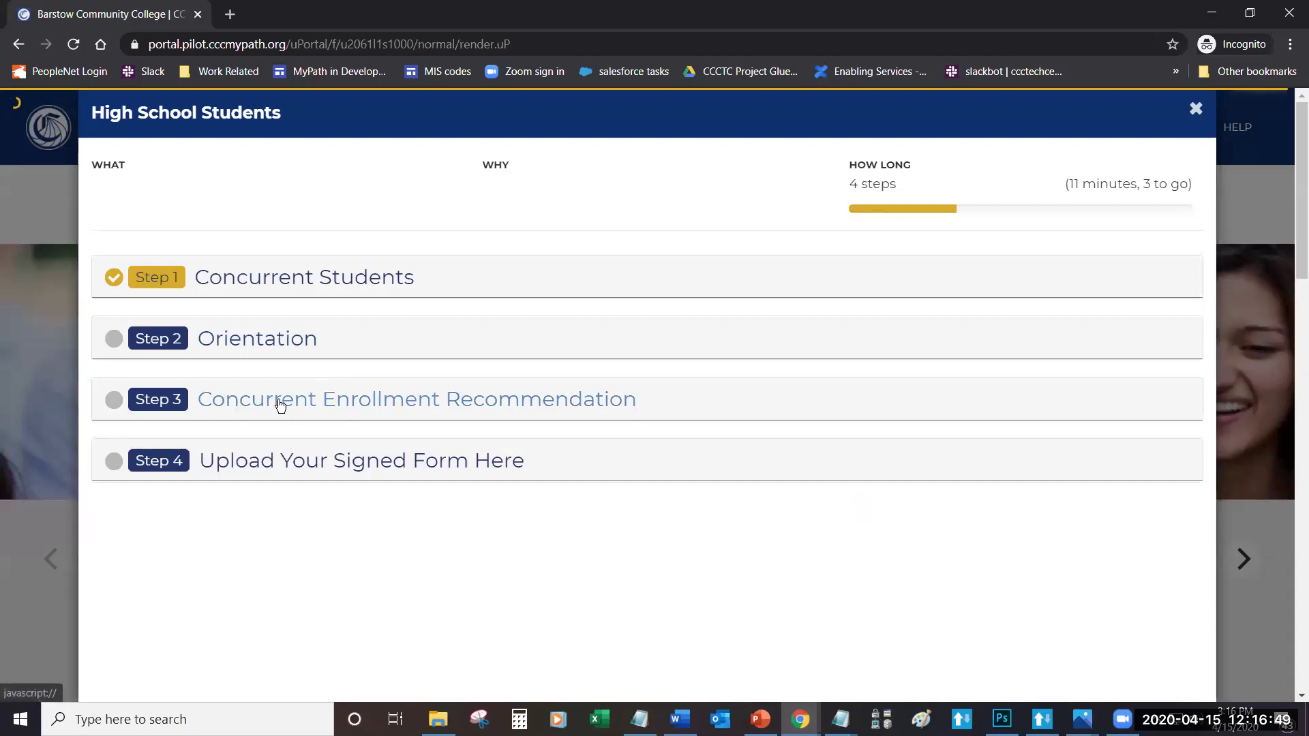
# Step: Download ConcurrentEnrollment.pdf from the Step 3 Concurrent Enrollment Recommendation to the Desktop, and close the opened copies of the form
pyautogui.click(253, 406)
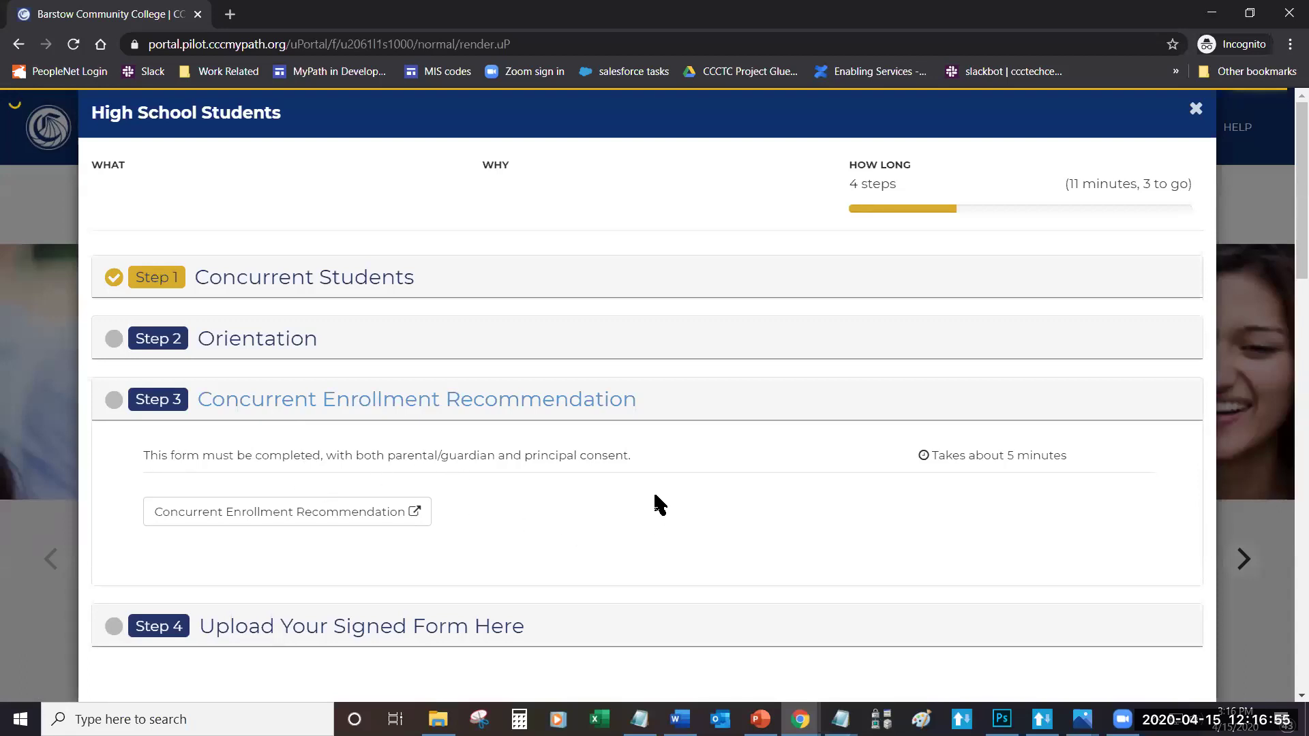
pyautogui.click(321, 518)
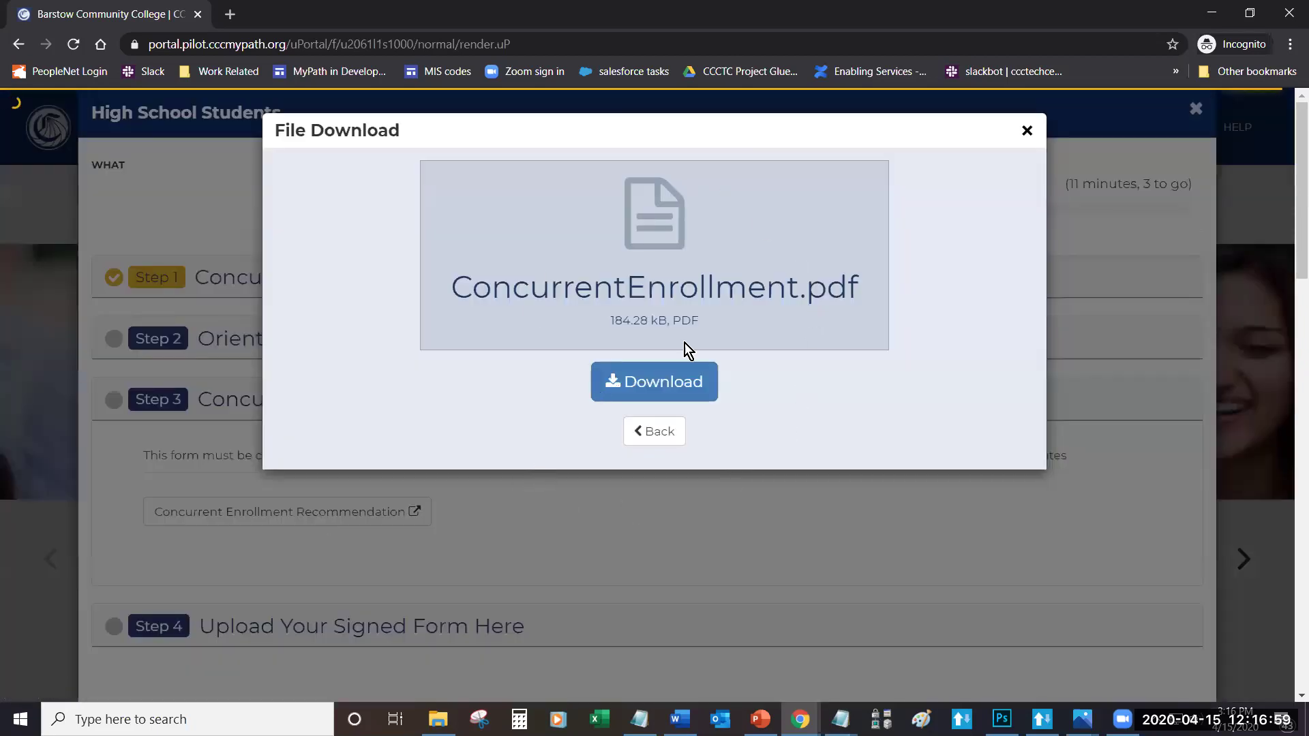
pyautogui.click(659, 386)
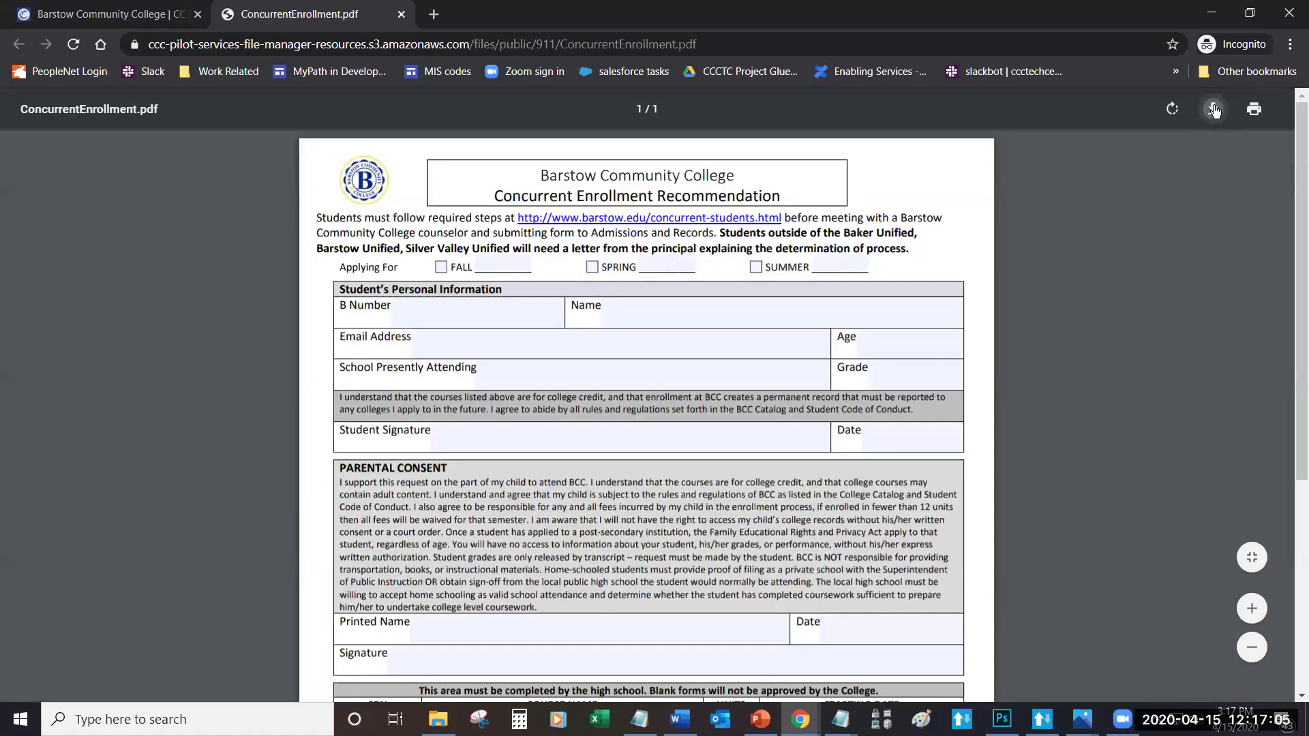
pyautogui.click(1214, 110)
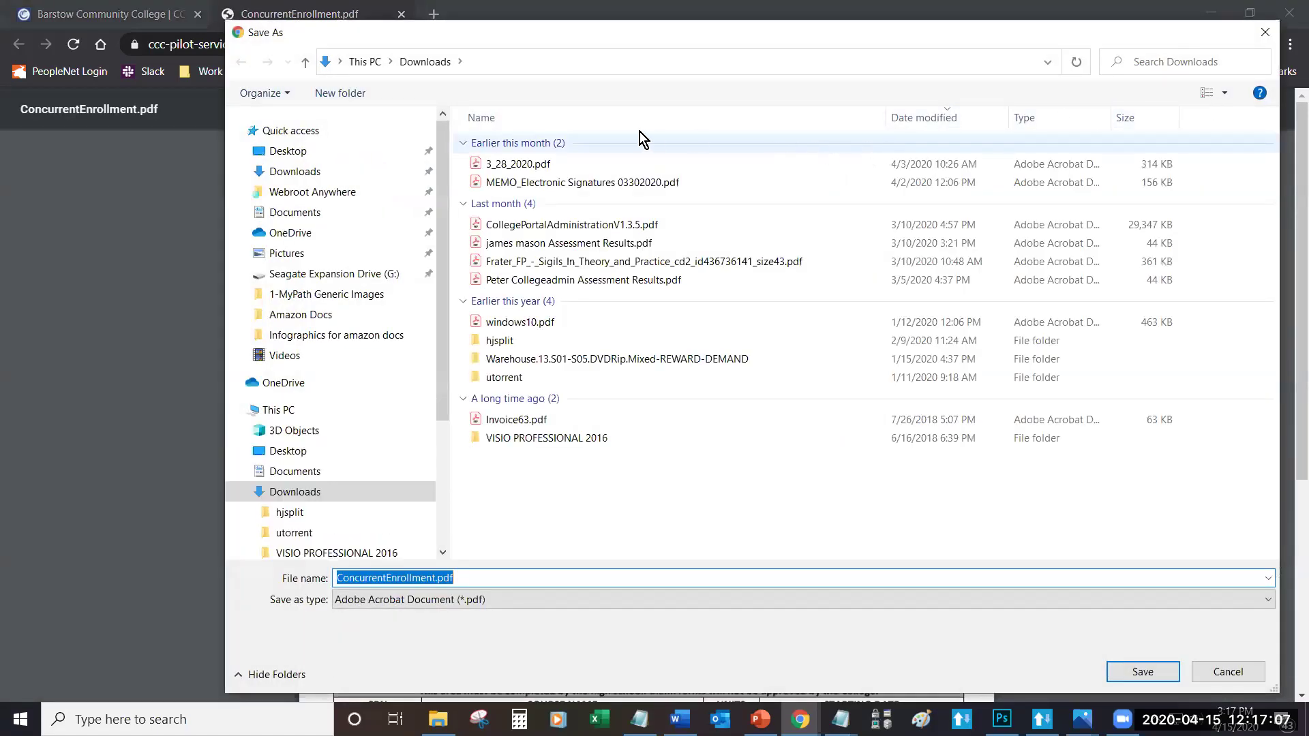
pyautogui.click(290, 152)
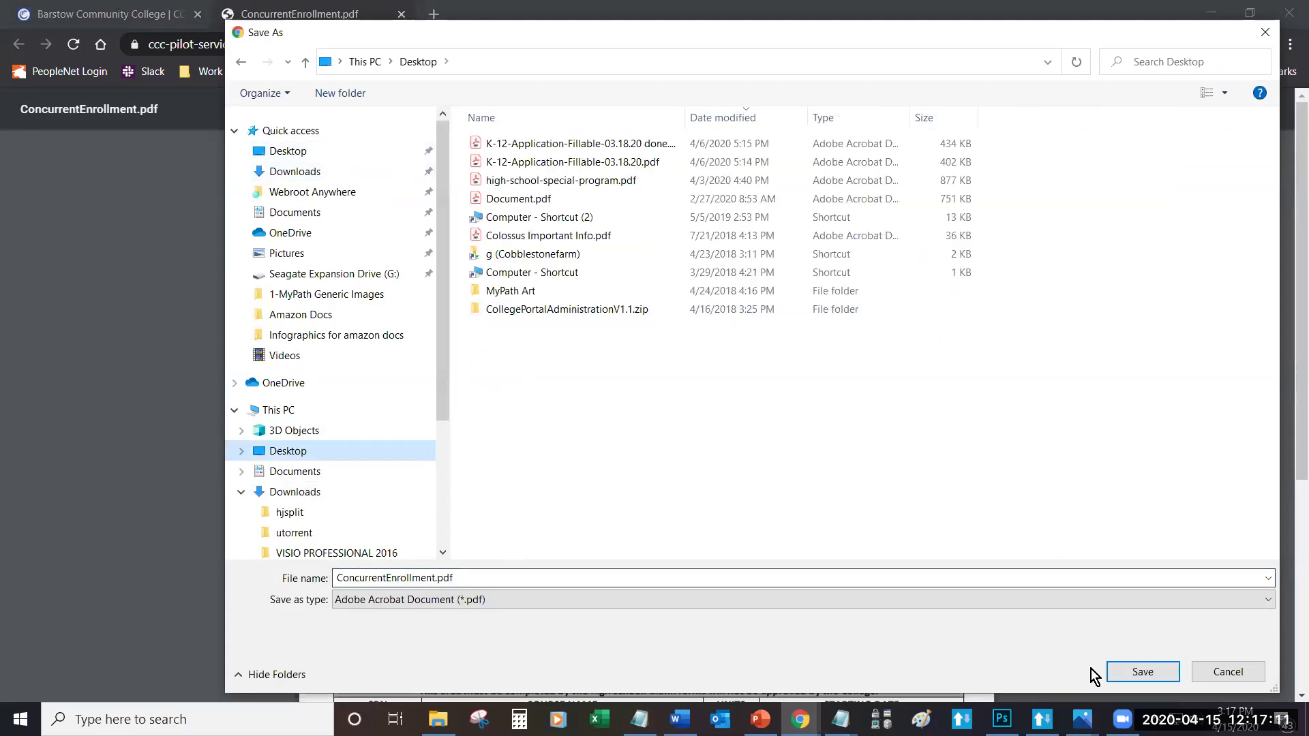
pyautogui.click(1136, 673)
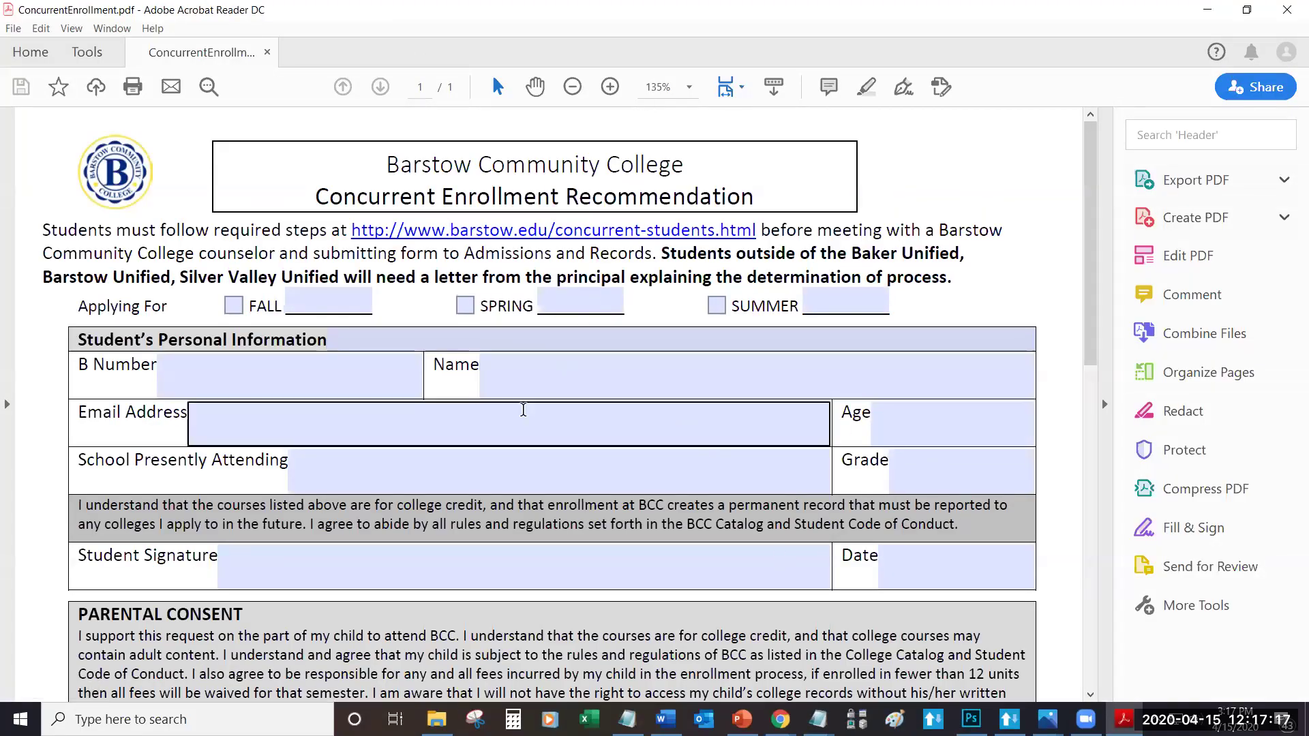
pyautogui.click(1286, 9)
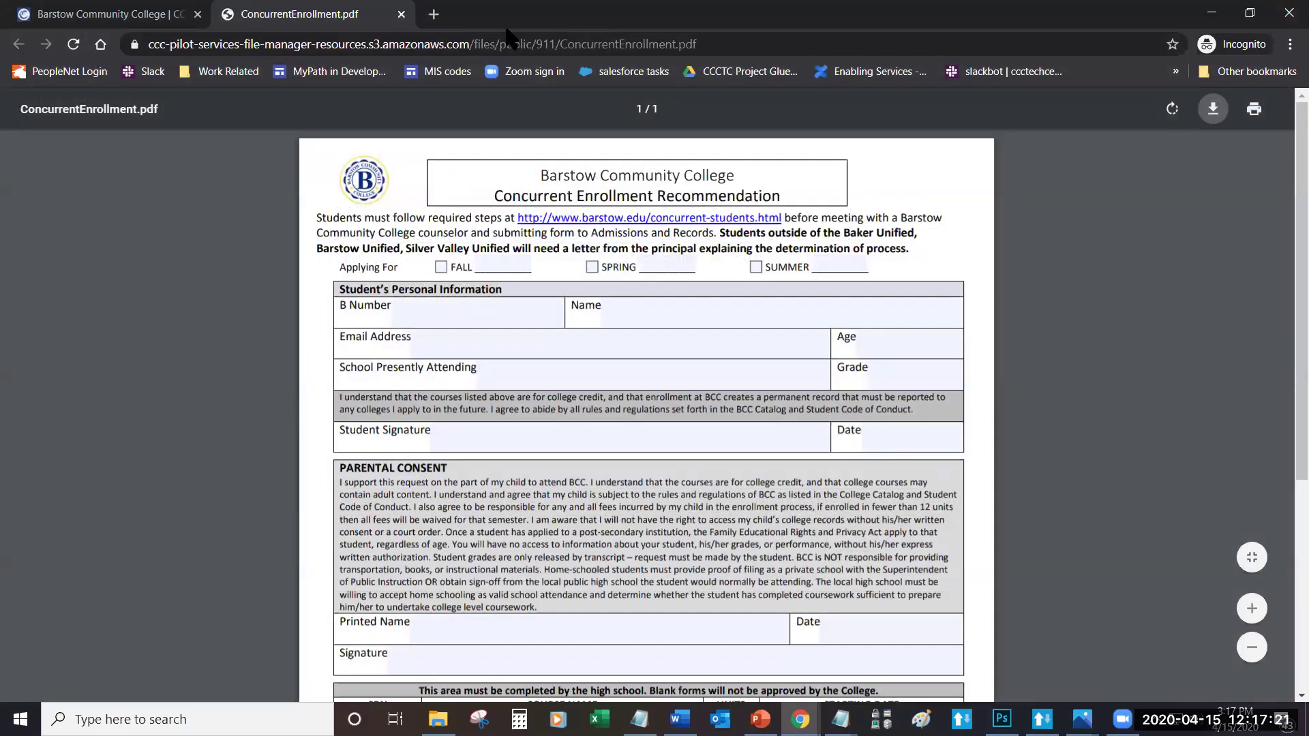
pyautogui.click(401, 15)
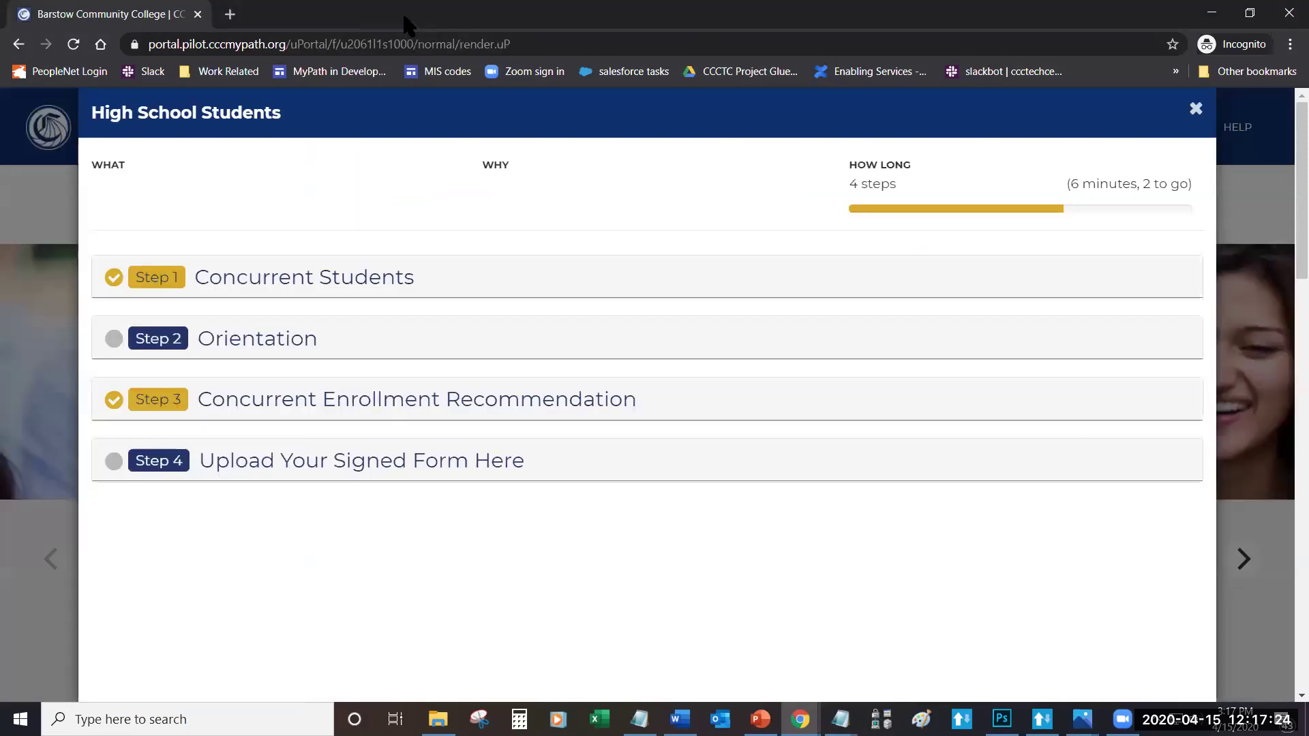
# Step: Submit the student's signed ConcurrentEnrollment PDF from the student's folder under MyPath > Barstow as the Step 4 upload, and return to the checklist
pyautogui.click(312, 462)
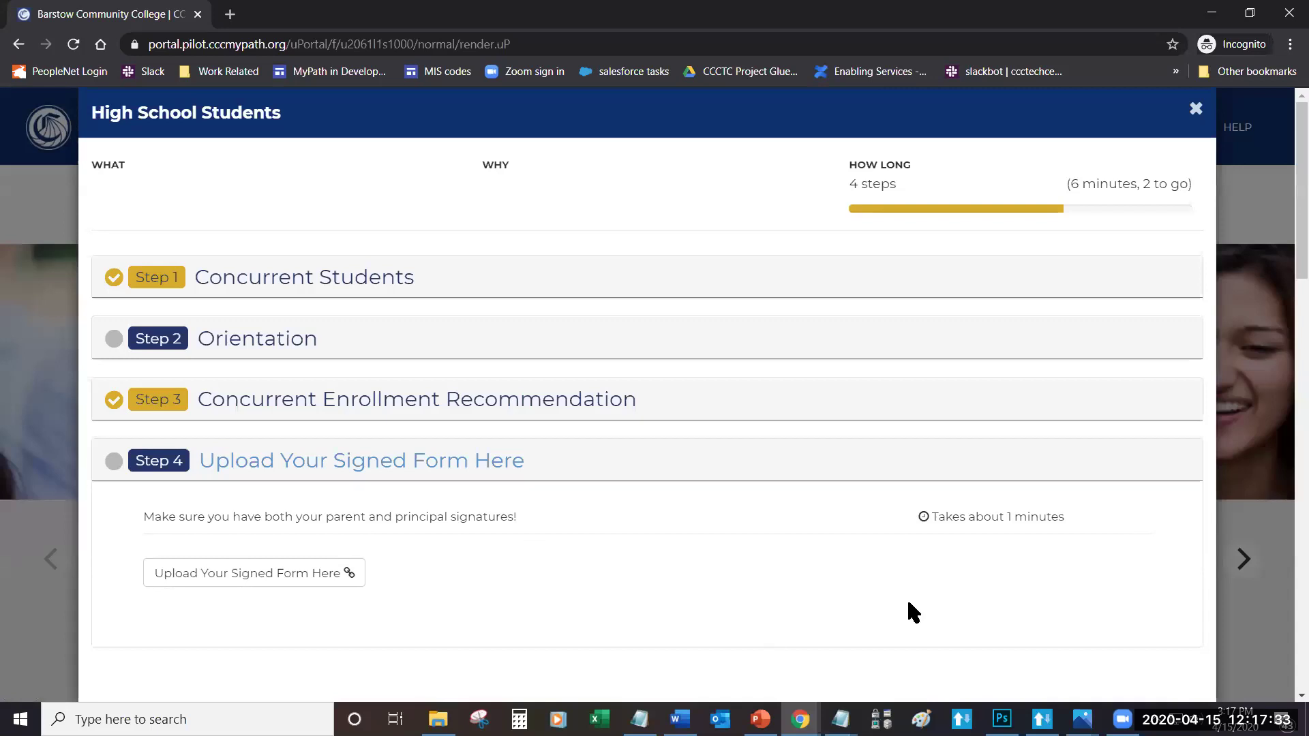
pyautogui.click(278, 571)
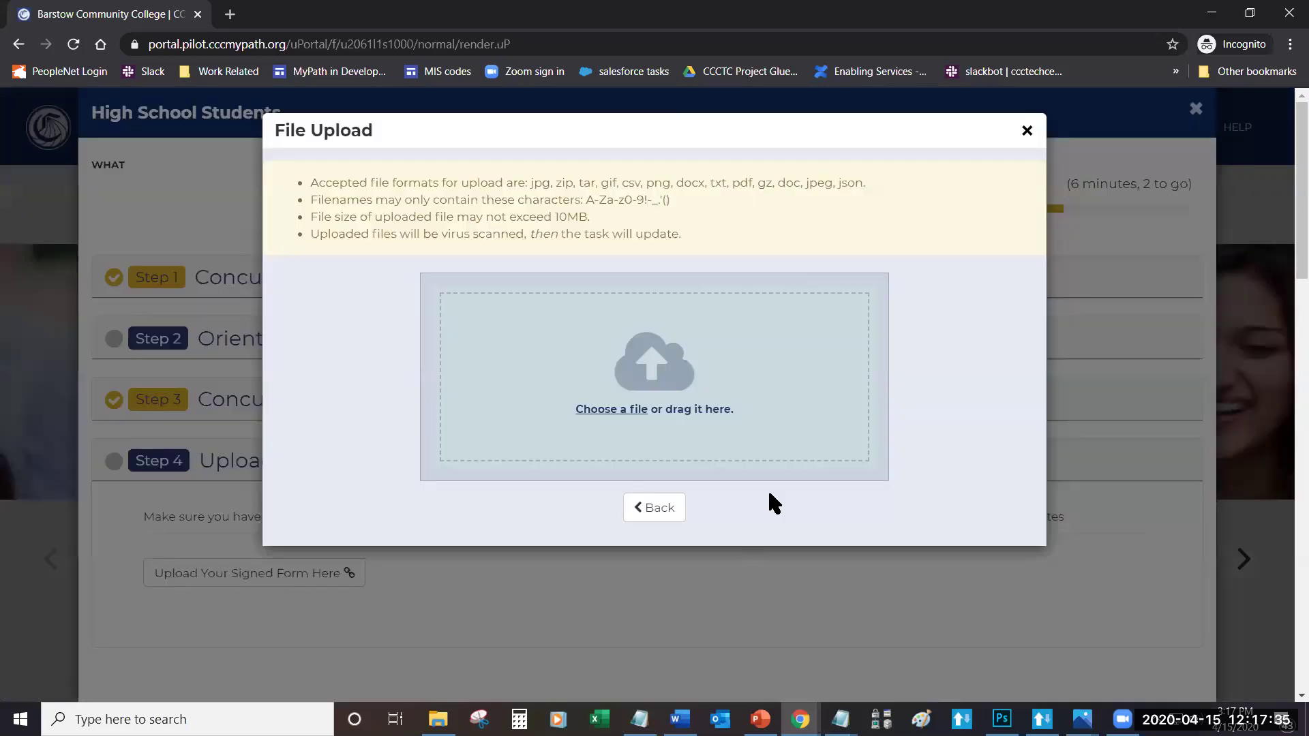
pyautogui.click(617, 413)
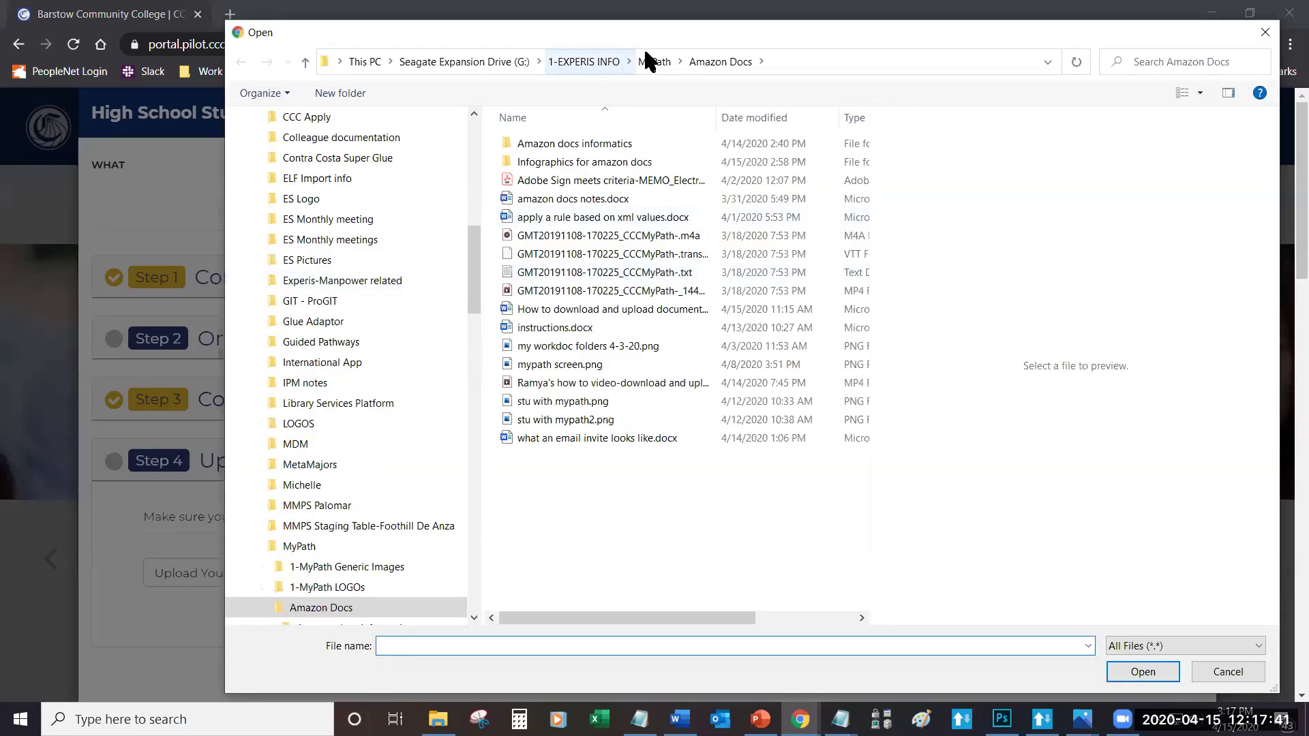
pyautogui.click(653, 59)
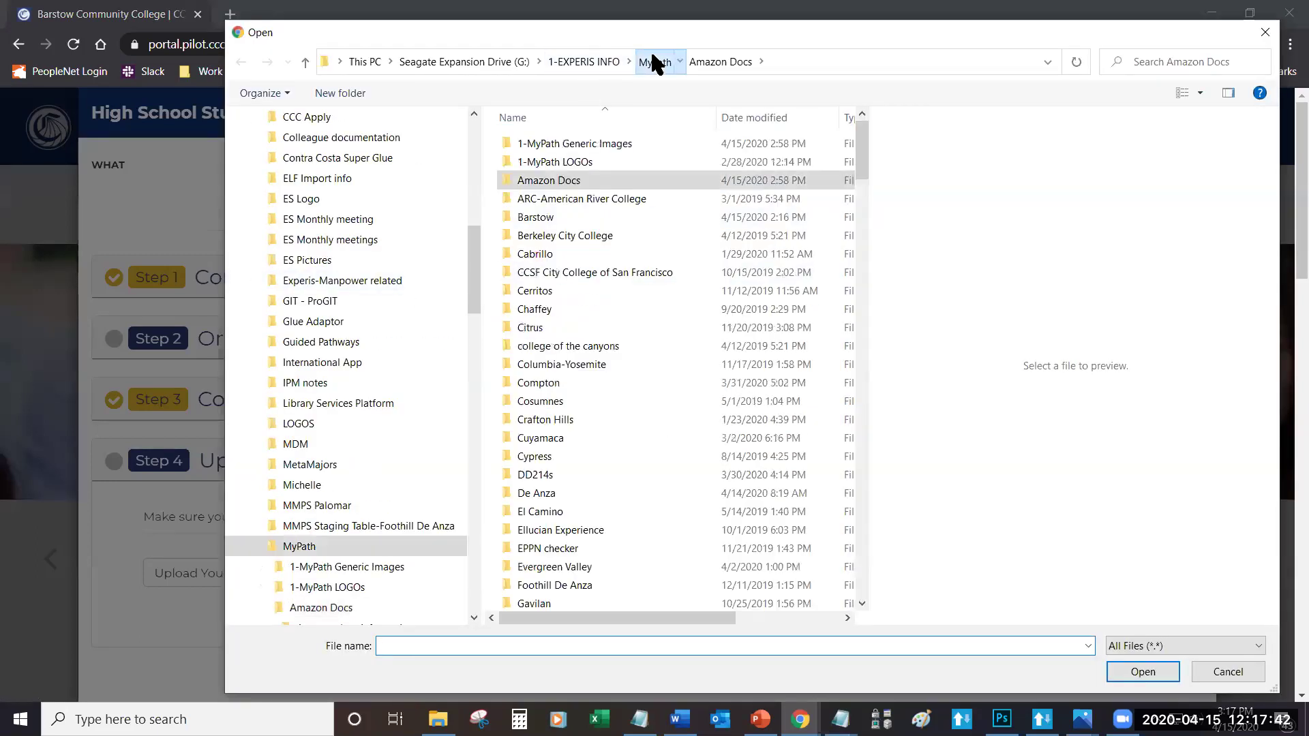
pyautogui.doubleClick(533, 219)
pyautogui.click(553, 186)
pyautogui.doubleClick(553, 182)
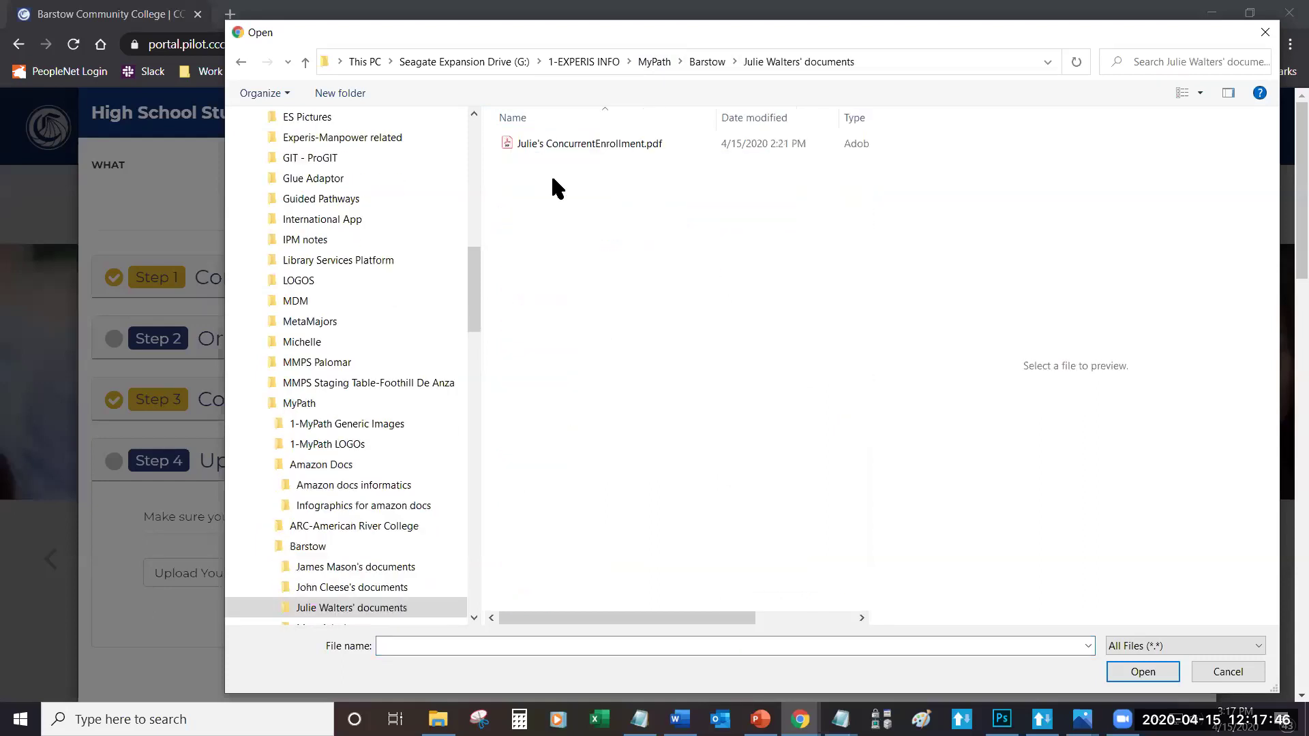
pyautogui.click(588, 145)
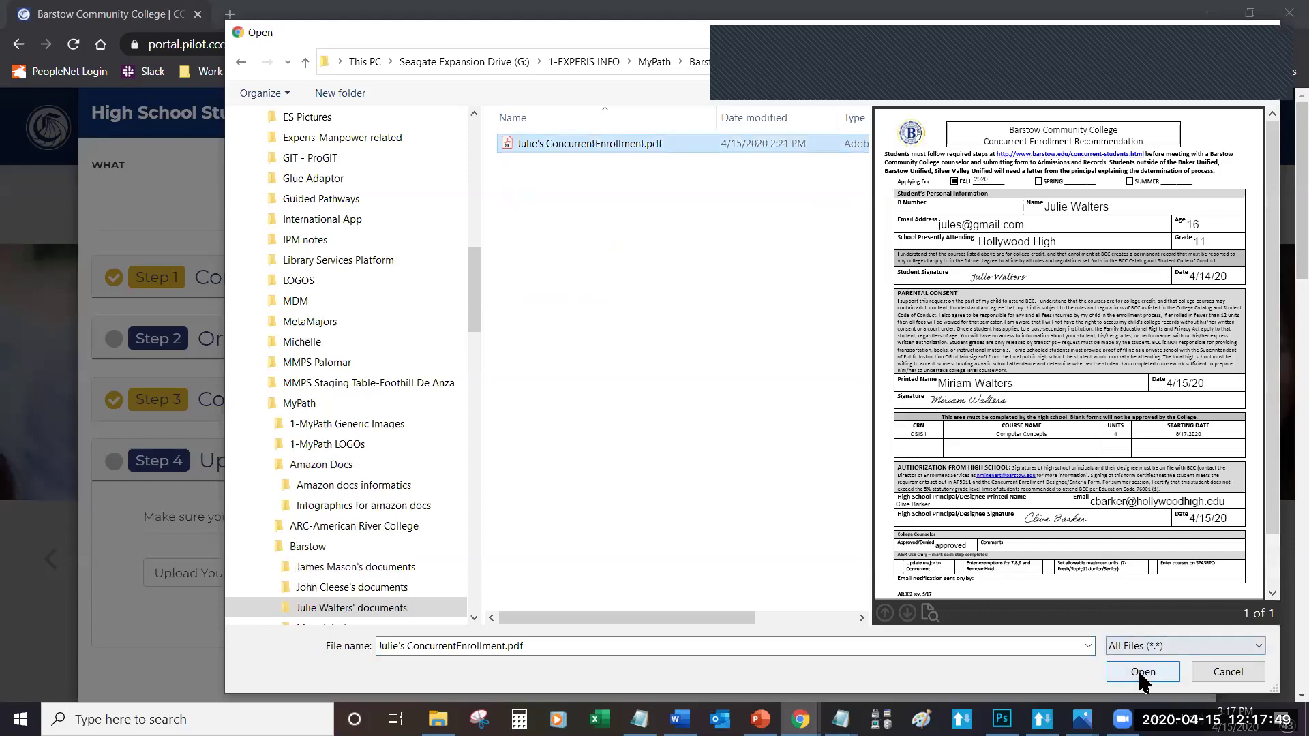
pyautogui.click(1141, 673)
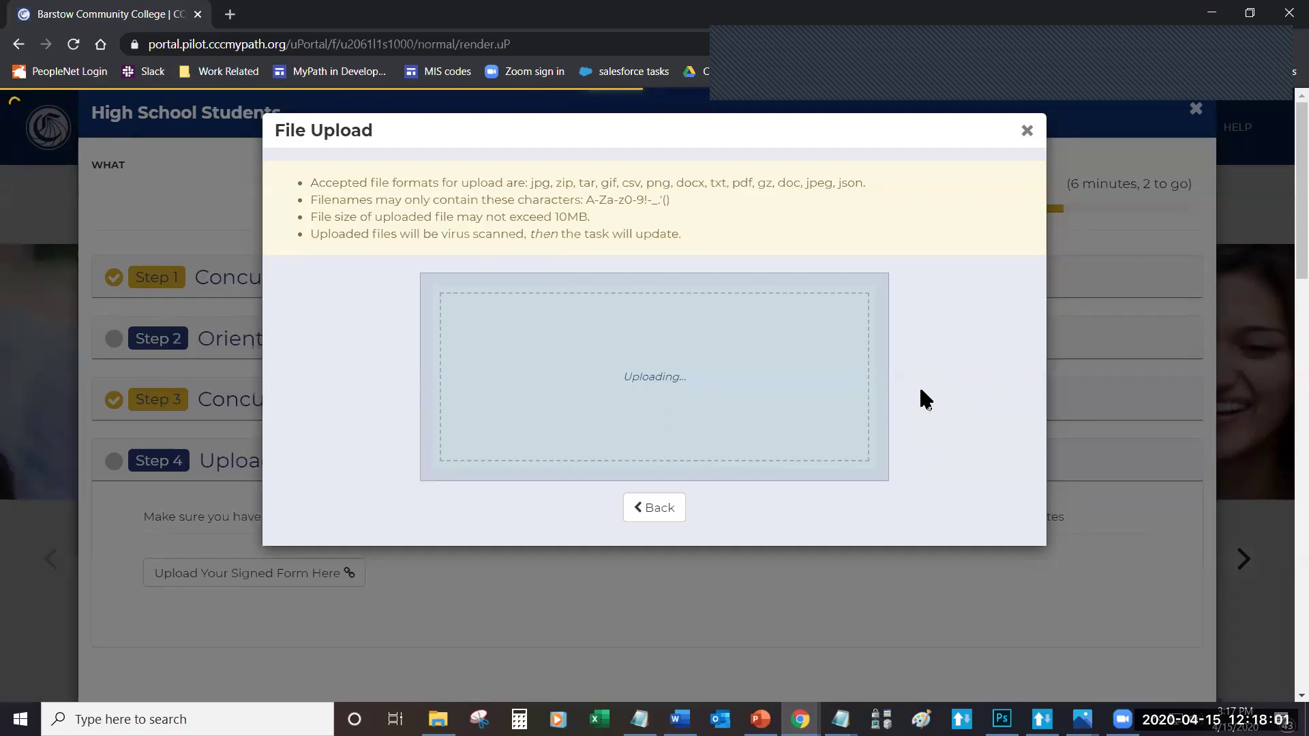
pyautogui.click(651, 510)
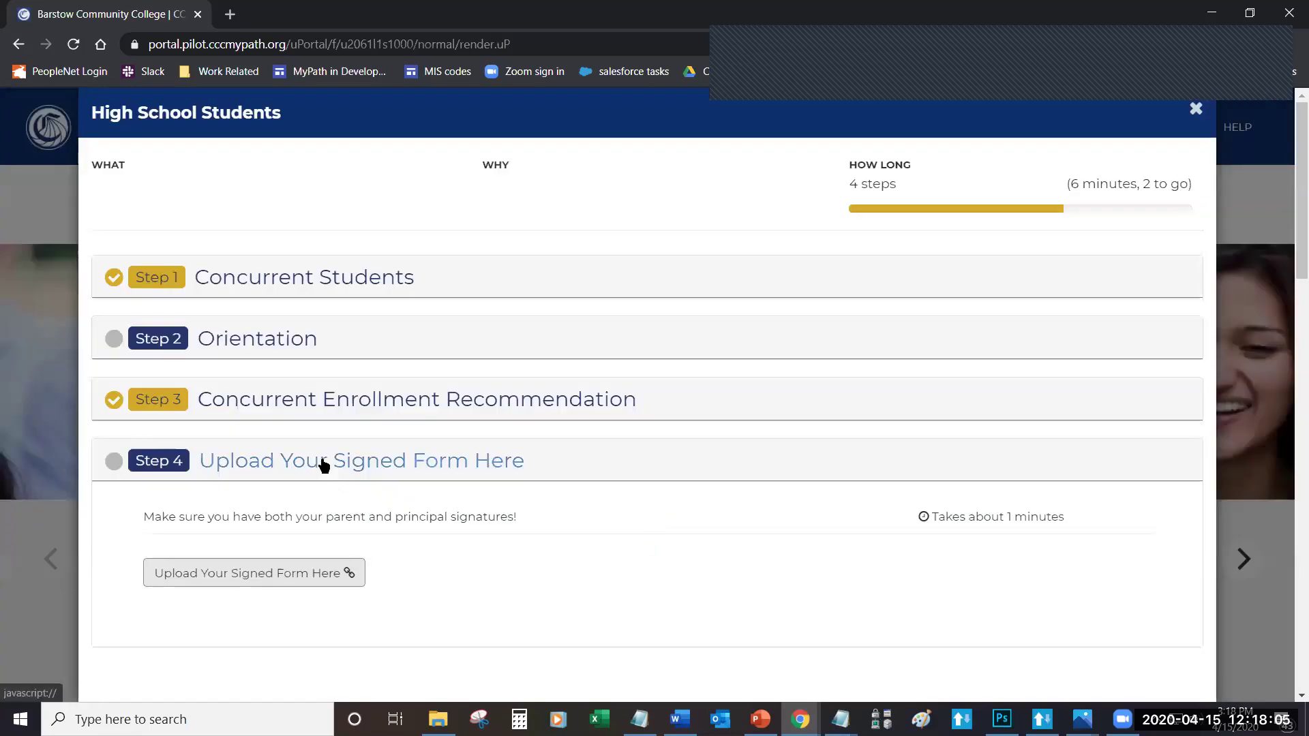
# Step: Try to upload the same signed ConcurrentEnrollment PDF again for Step 4, and dismiss the File Upload dialog
pyautogui.click(283, 569)
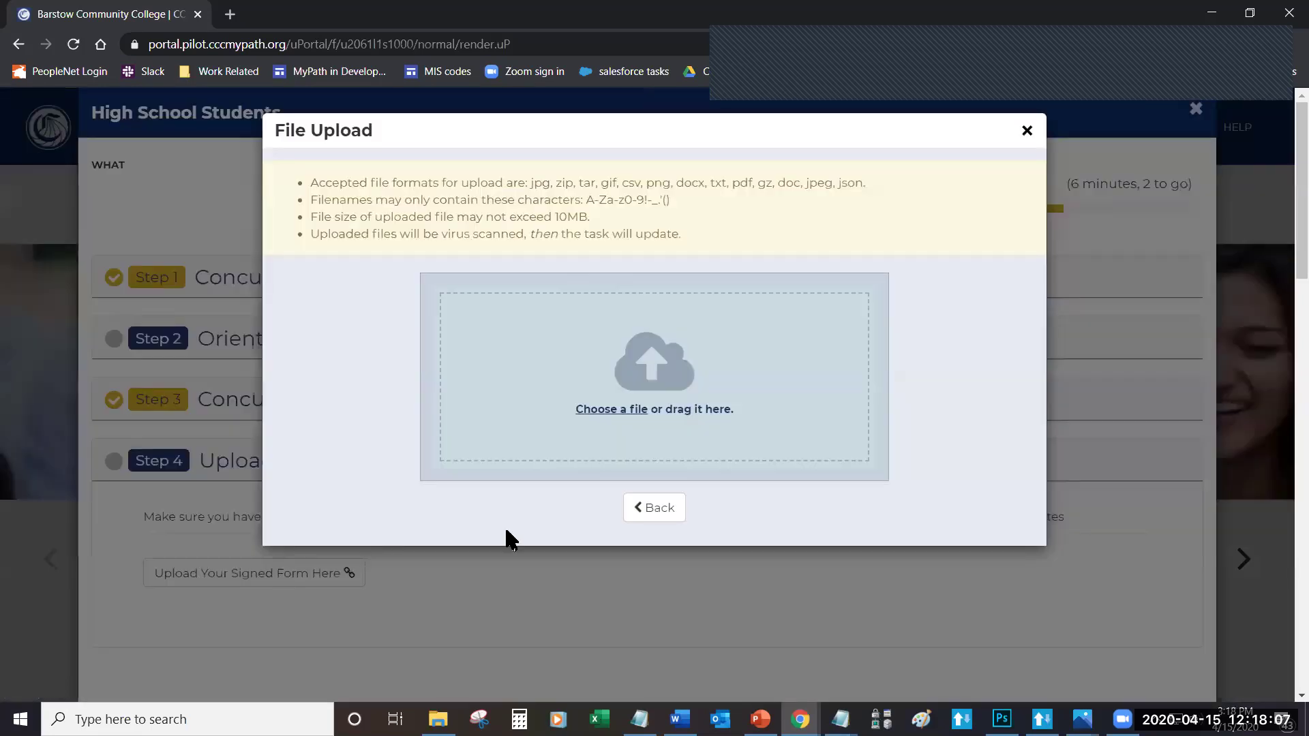
pyautogui.click(602, 407)
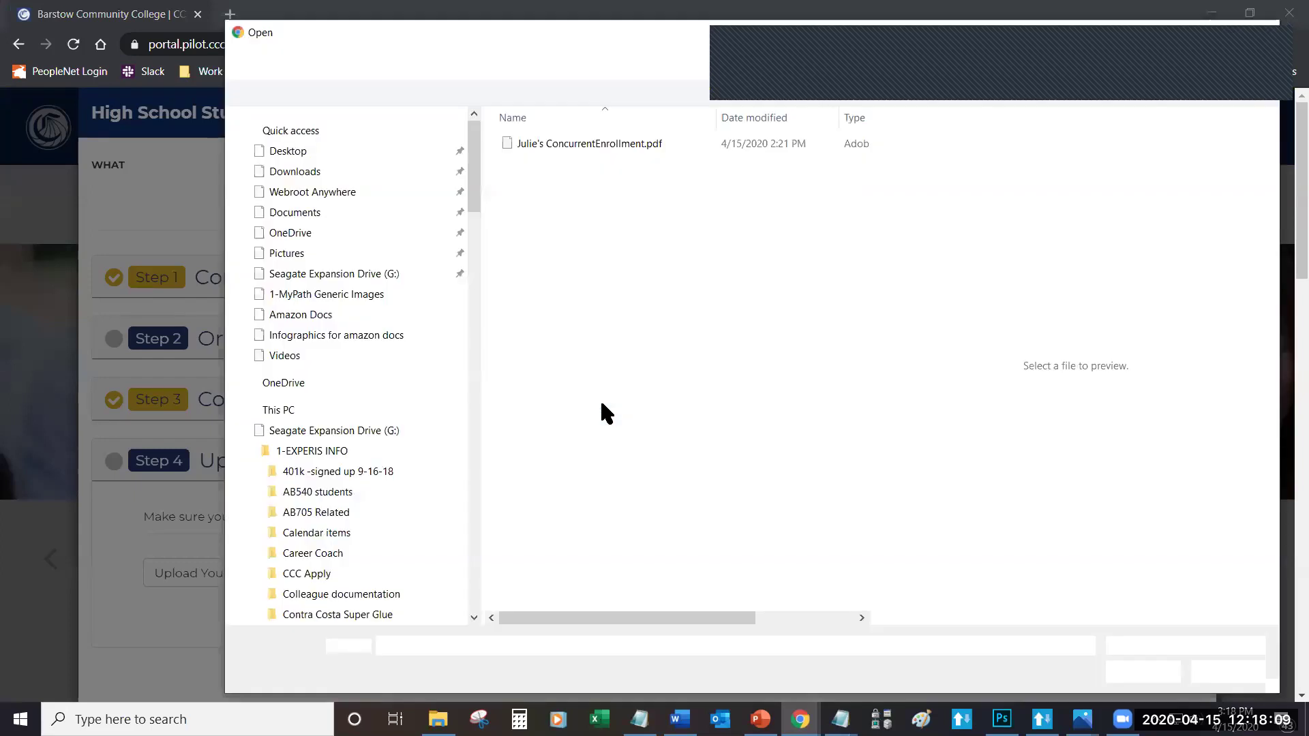
pyautogui.click(614, 143)
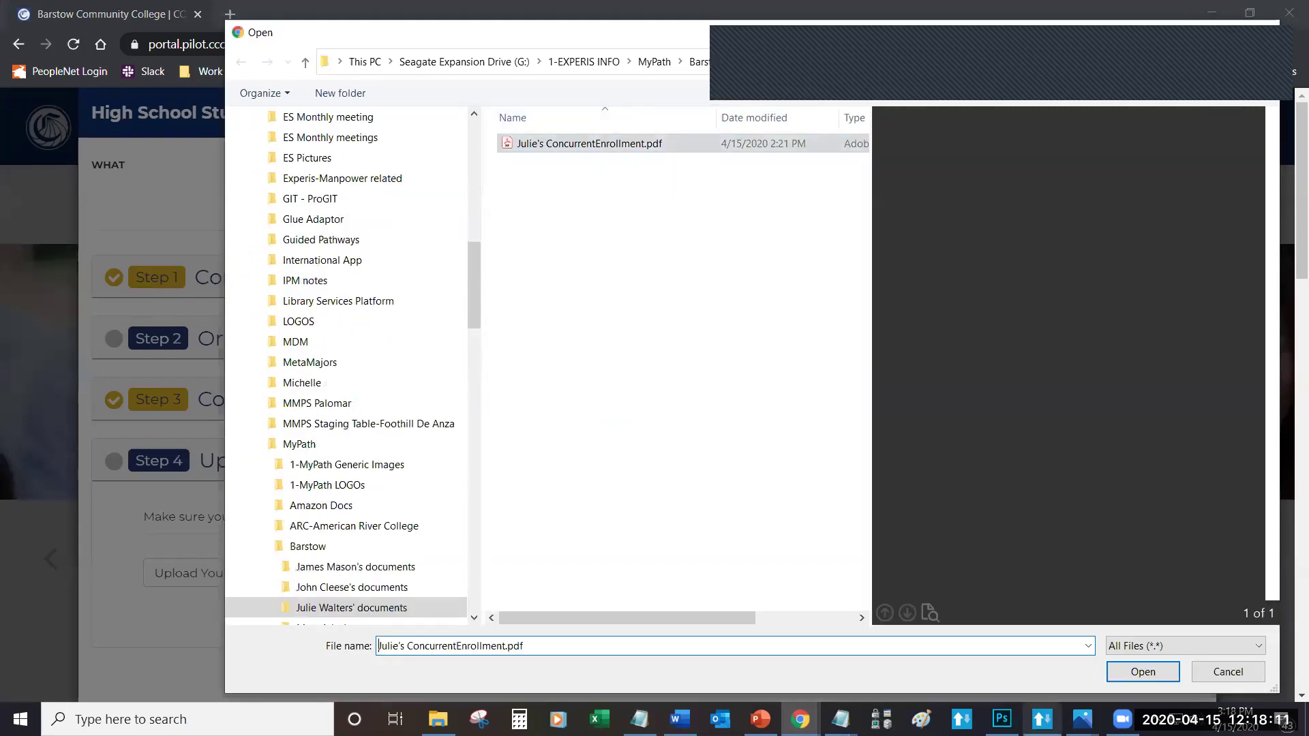
pyautogui.click(1135, 675)
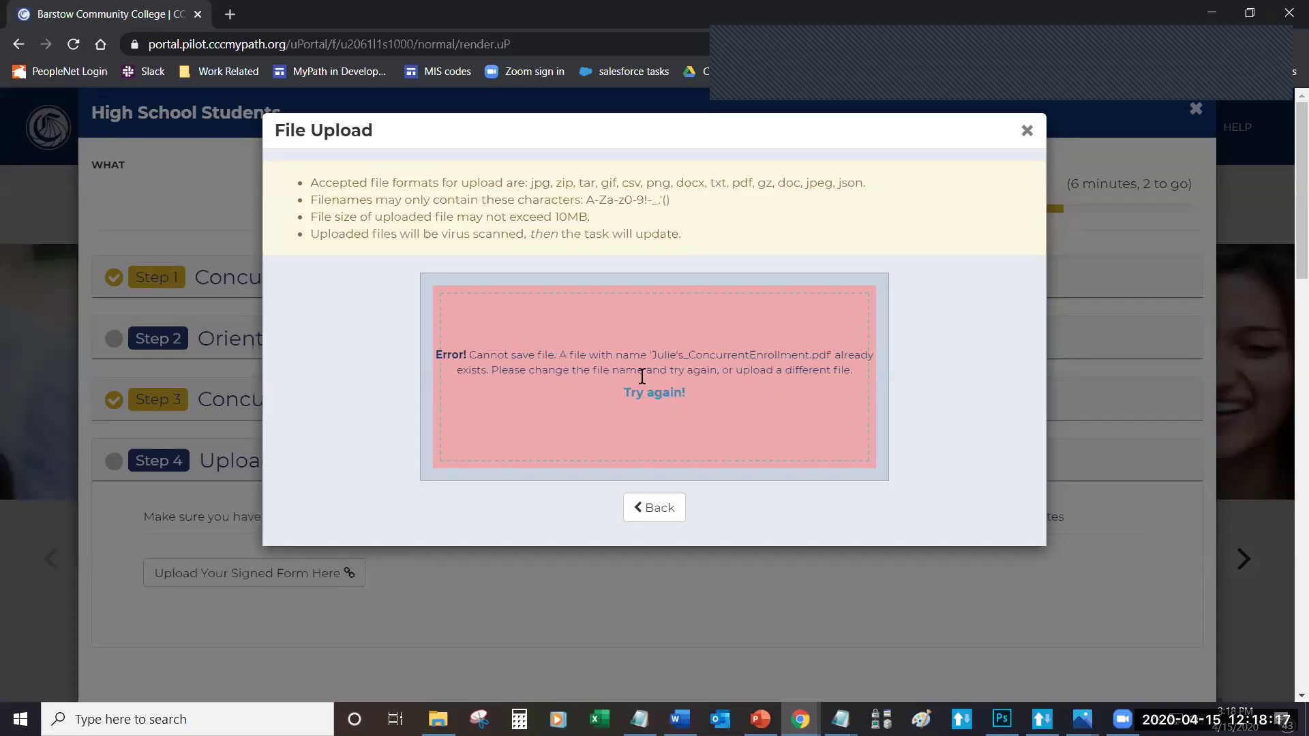
pyautogui.click(1027, 133)
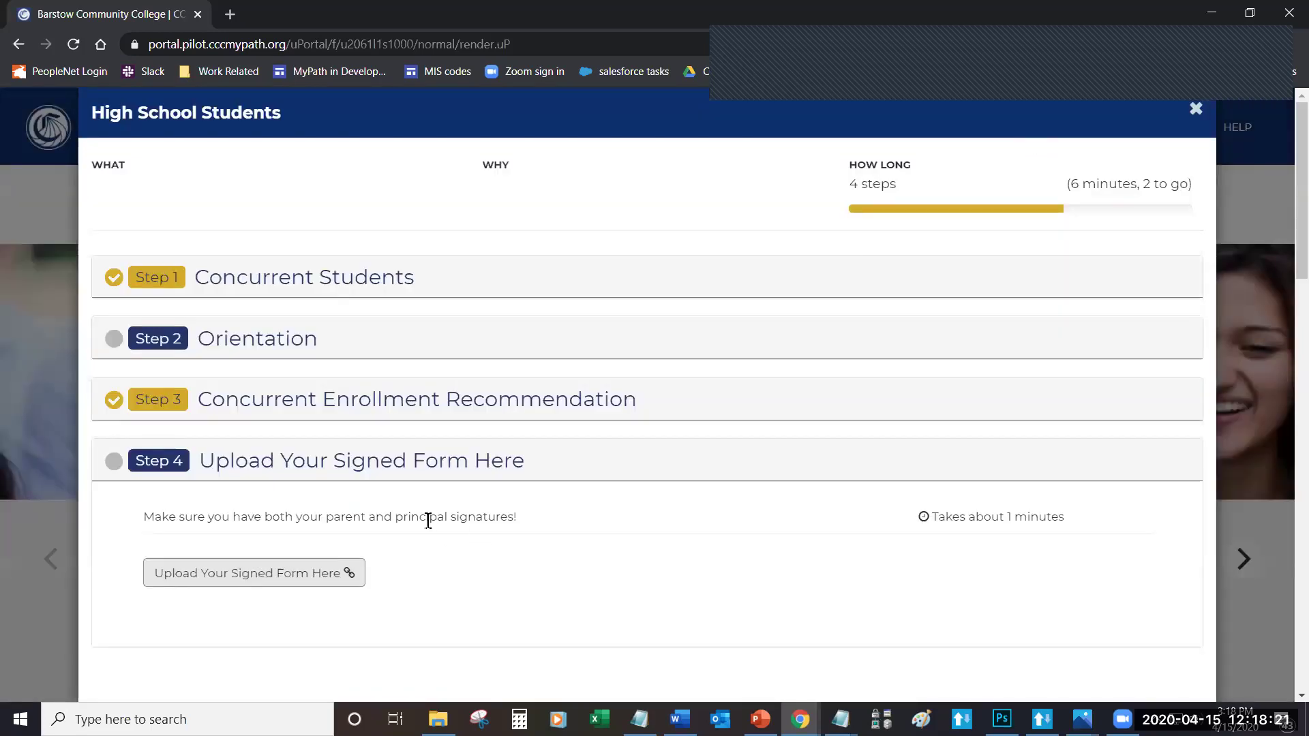
# Step: Choose a file for the Step 4 upload again and rename the student's signed form so its name ends in ConcurrentEnrollment2.pdf
pyautogui.click(296, 575)
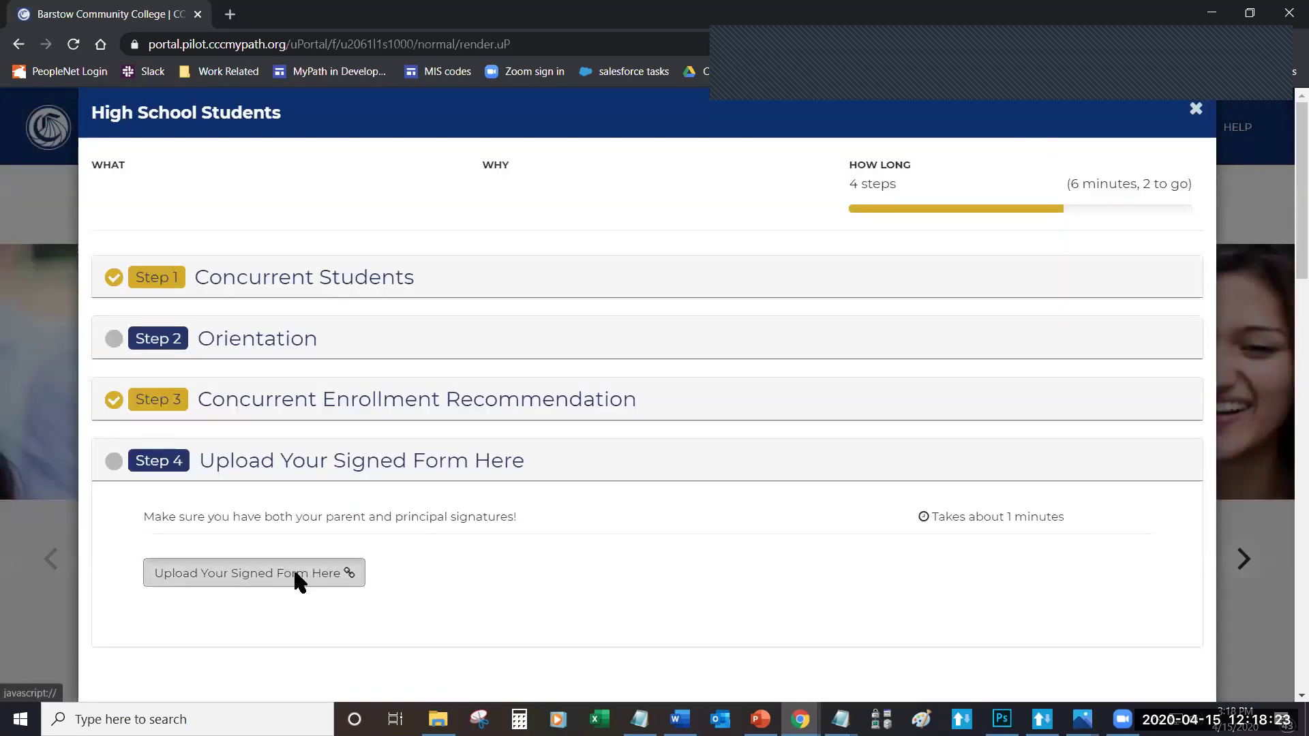
pyautogui.click(606, 408)
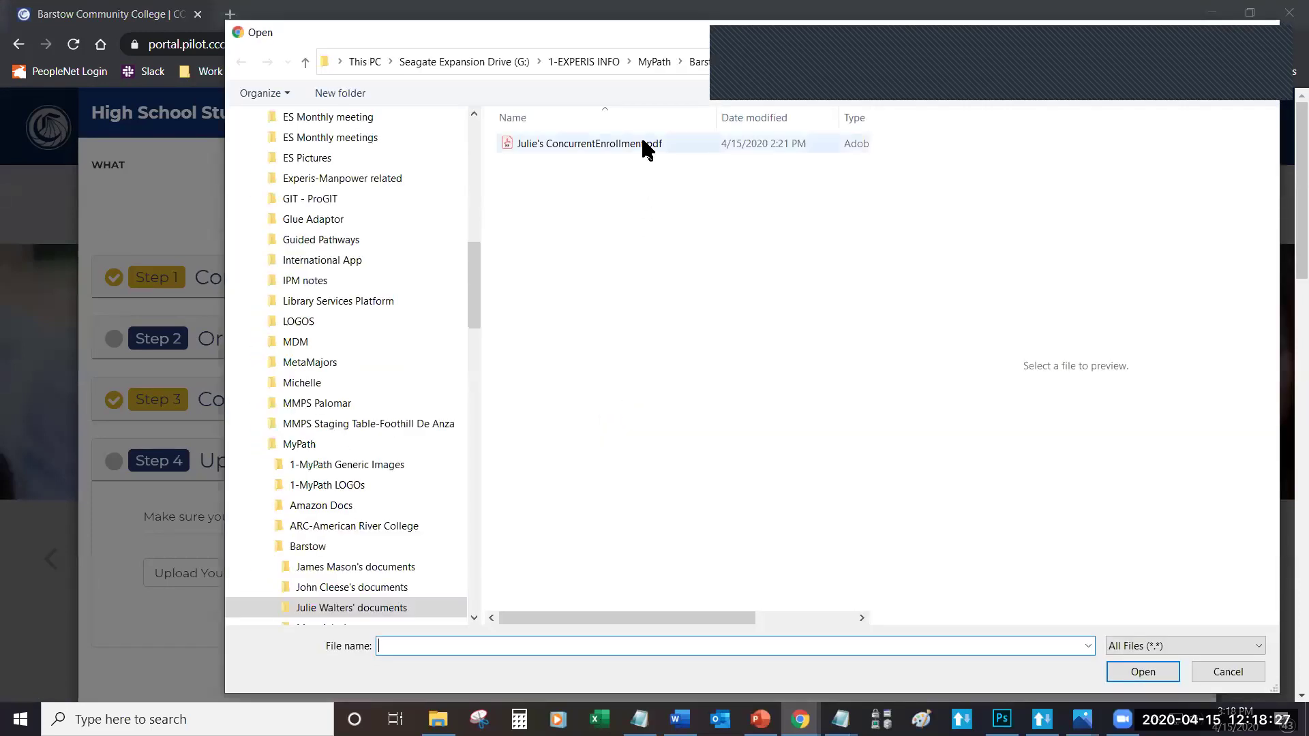
pyautogui.click(644, 145)
pyautogui.rightClick(643, 145)
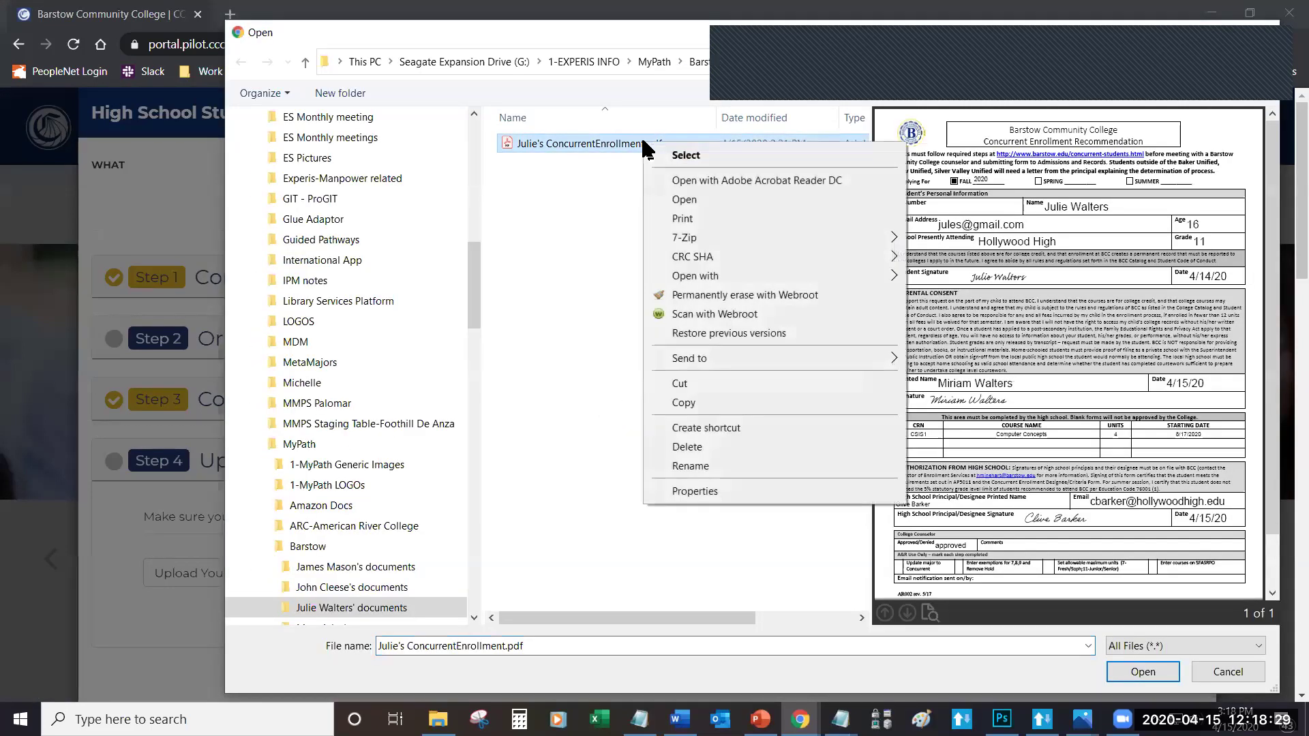
pyautogui.click(682, 466)
pyautogui.click(643, 144)
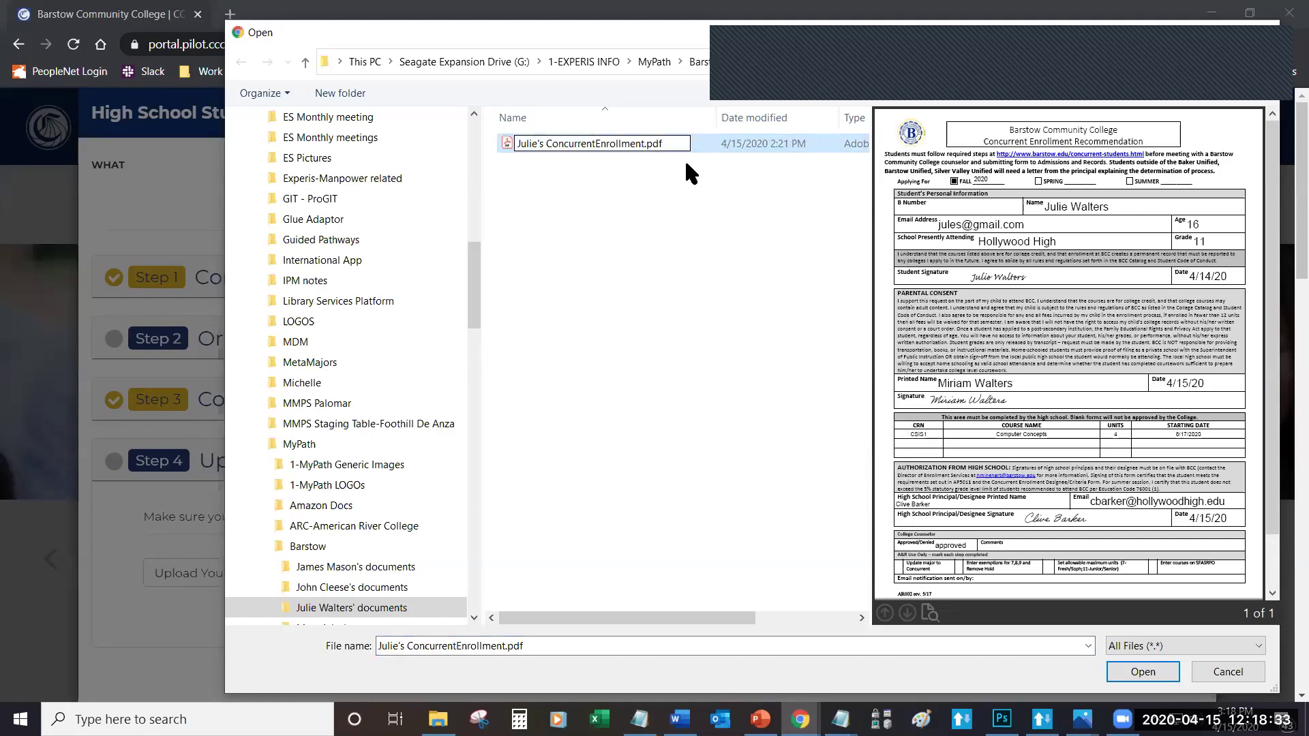
pyautogui.write('2')
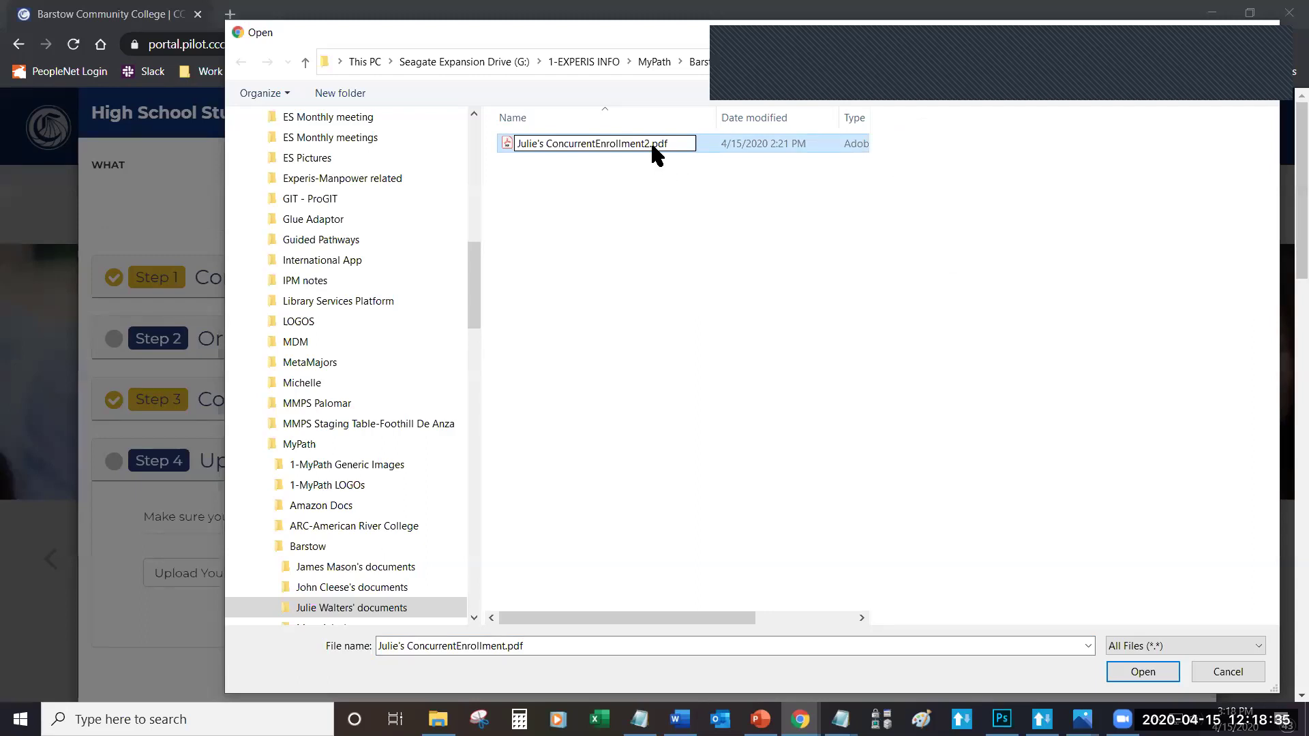
pyautogui.press('Return')
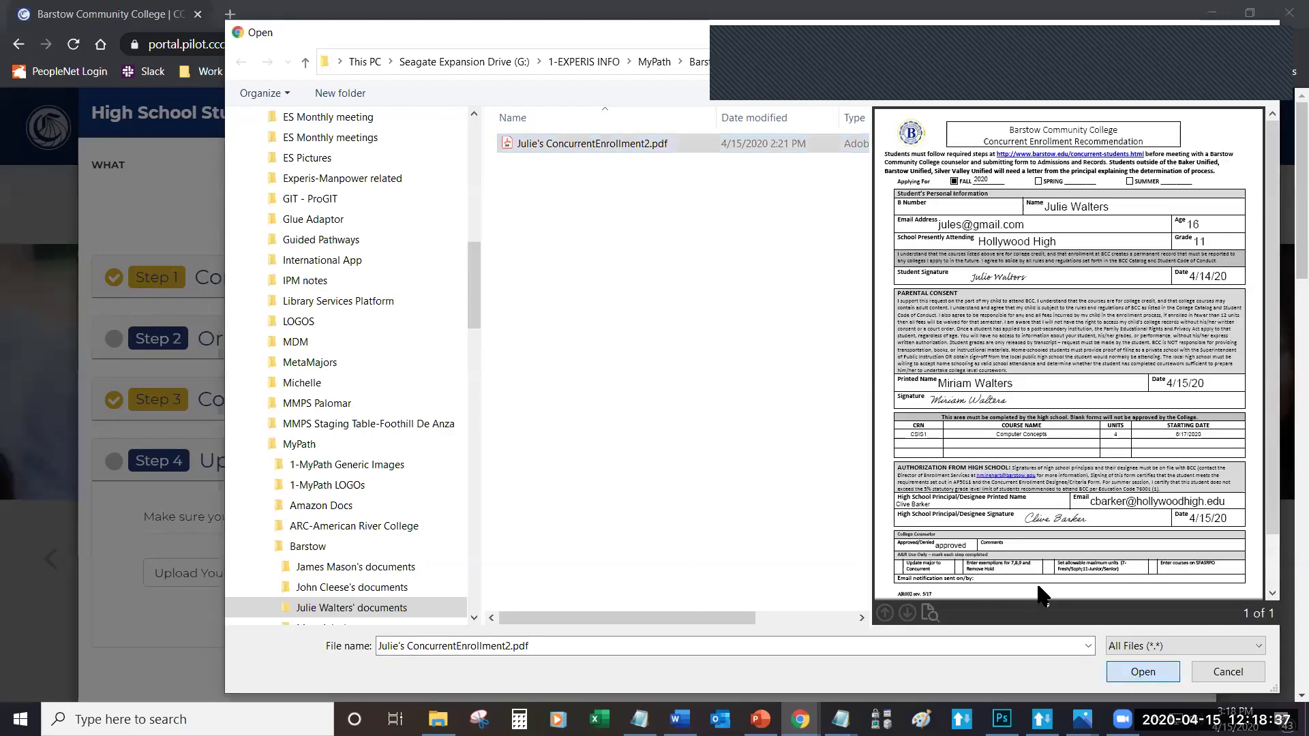
# Step: Upload the renamed ConcurrentEnrollment2 PDF, and close the File Upload dialog and the High School Students checklist
pyautogui.press('Return')
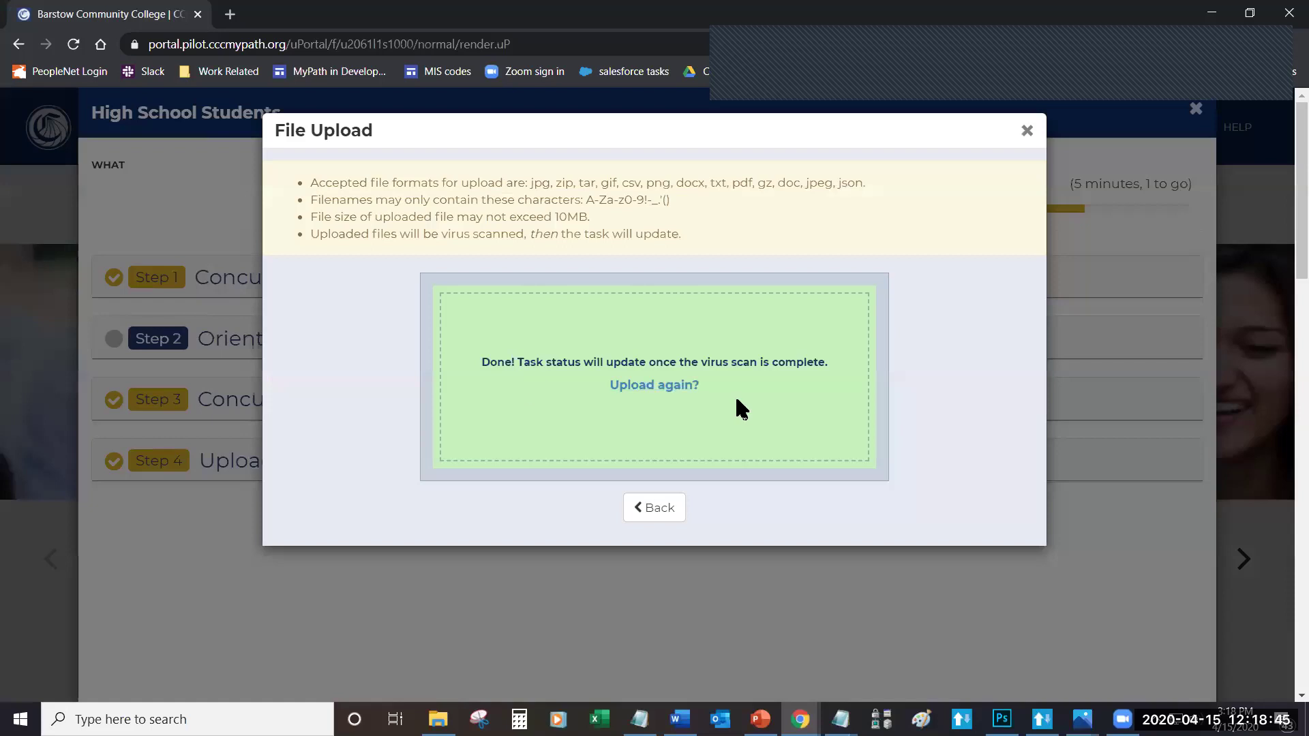
pyautogui.click(1027, 131)
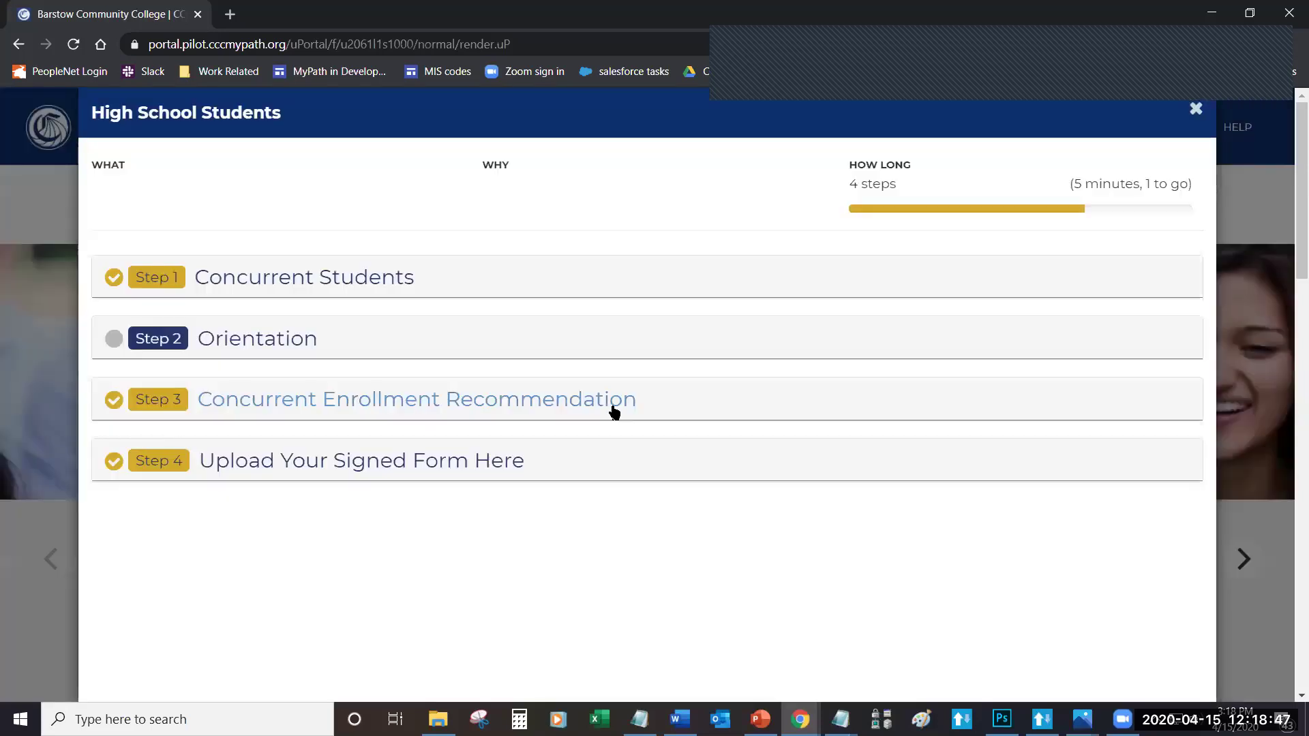
pyautogui.click(1196, 109)
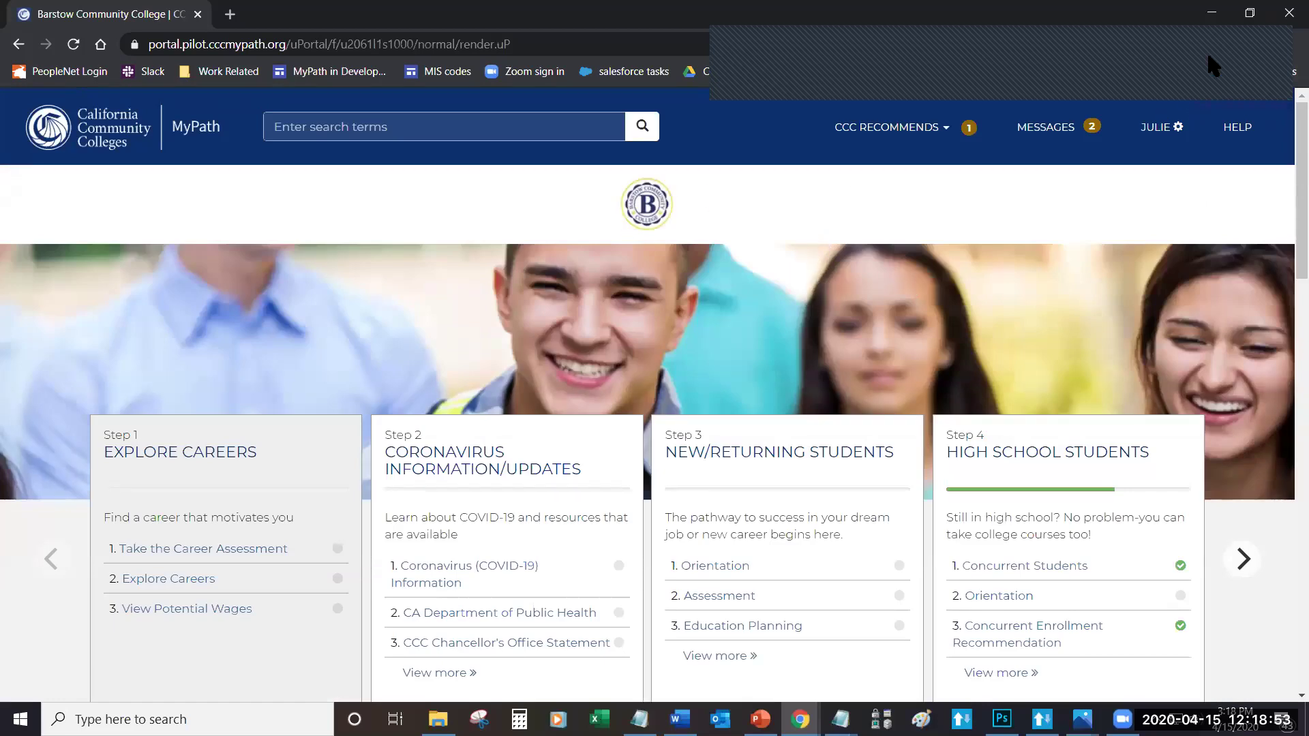
# Step: Close the student portal window, switch to Amazon WorkDocs and open the most recently modified student folder in the shared 911 folder
pyautogui.click(1289, 14)
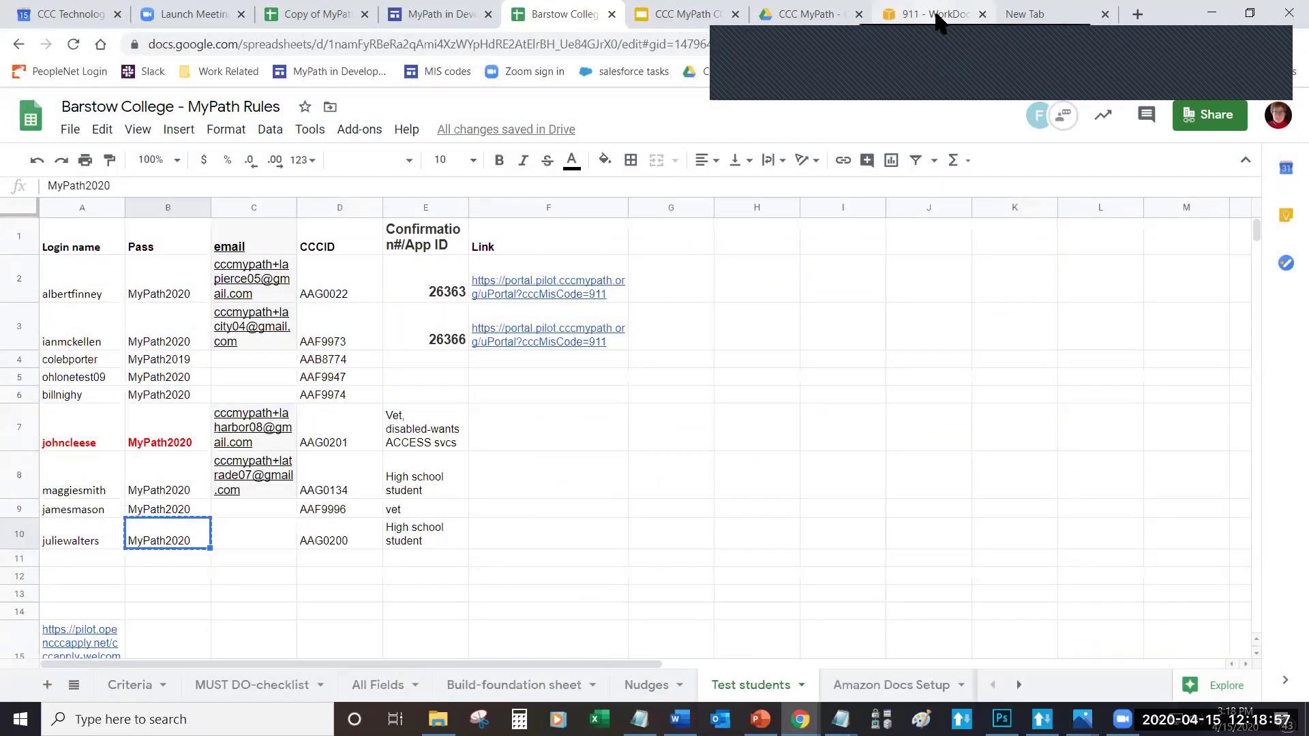
pyautogui.click(939, 19)
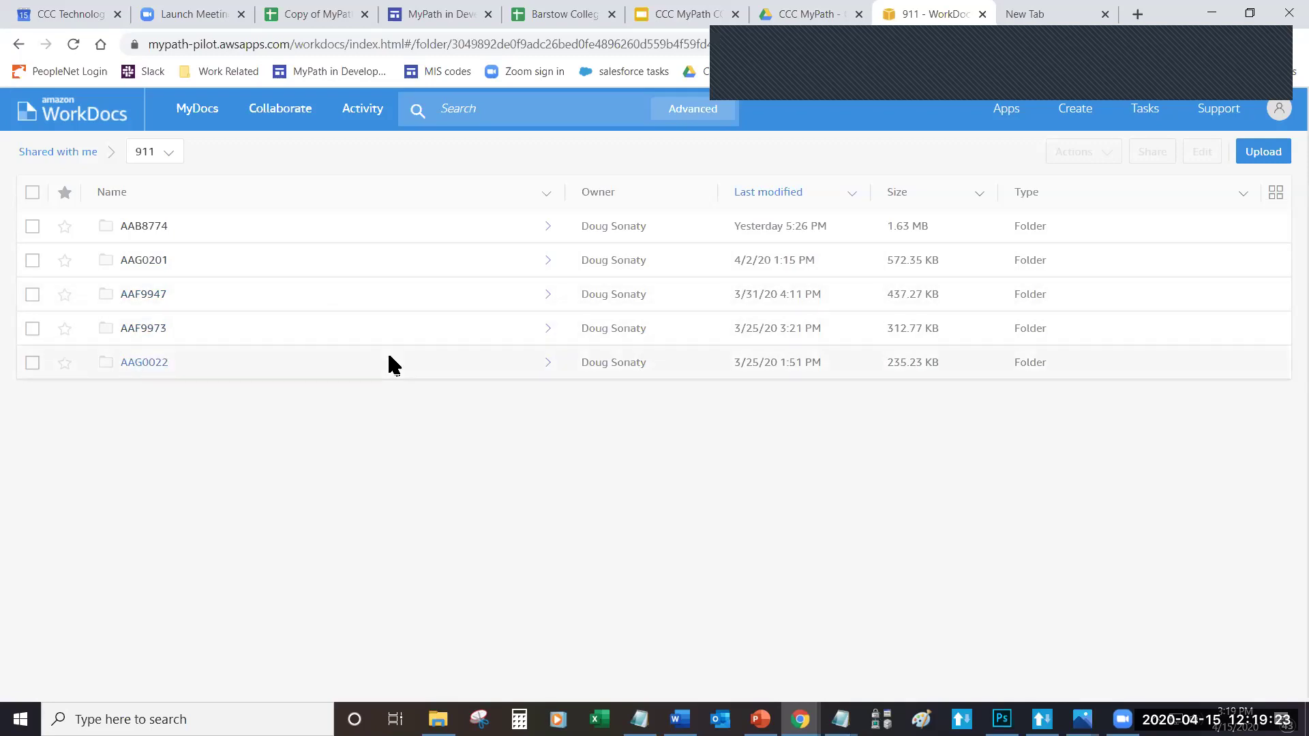
pyautogui.click(145, 227)
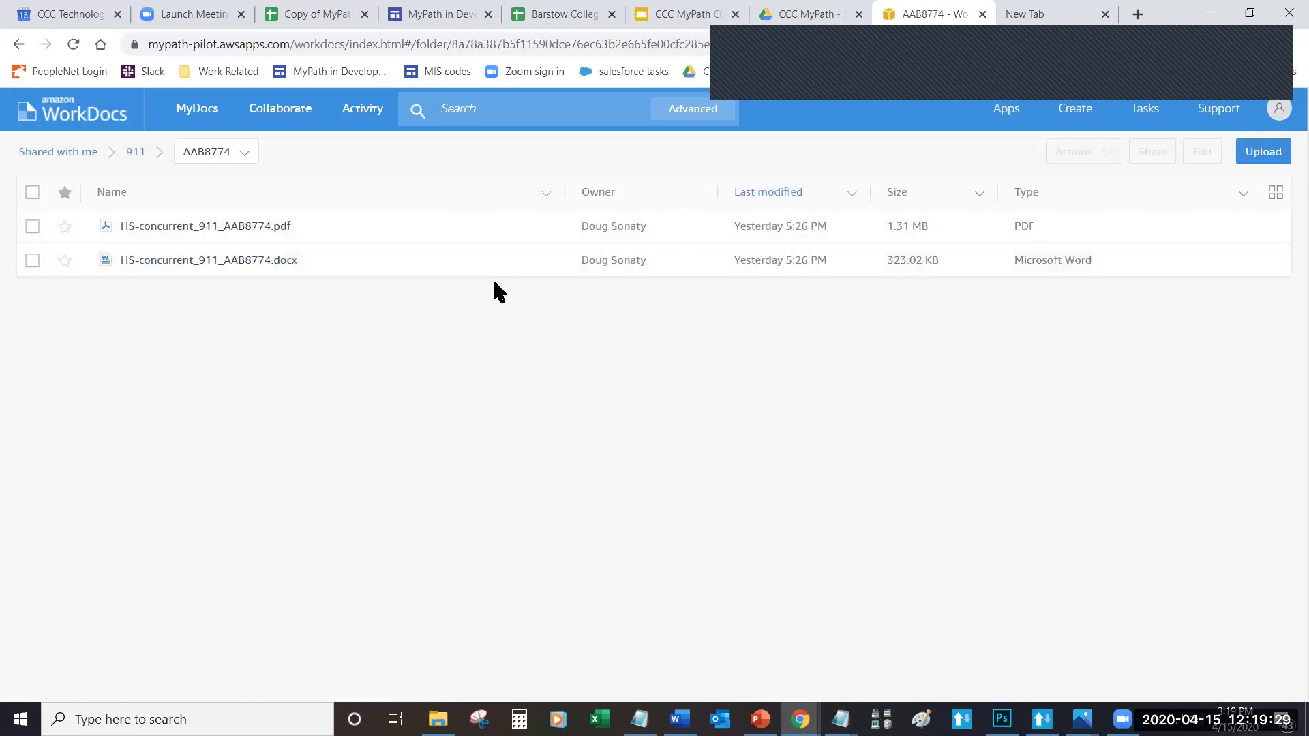
# Step: Open the HS-concurrent PDF and the HS-concurrent Word document in the student folder for review, and return to the folder listing
pyautogui.click(180, 227)
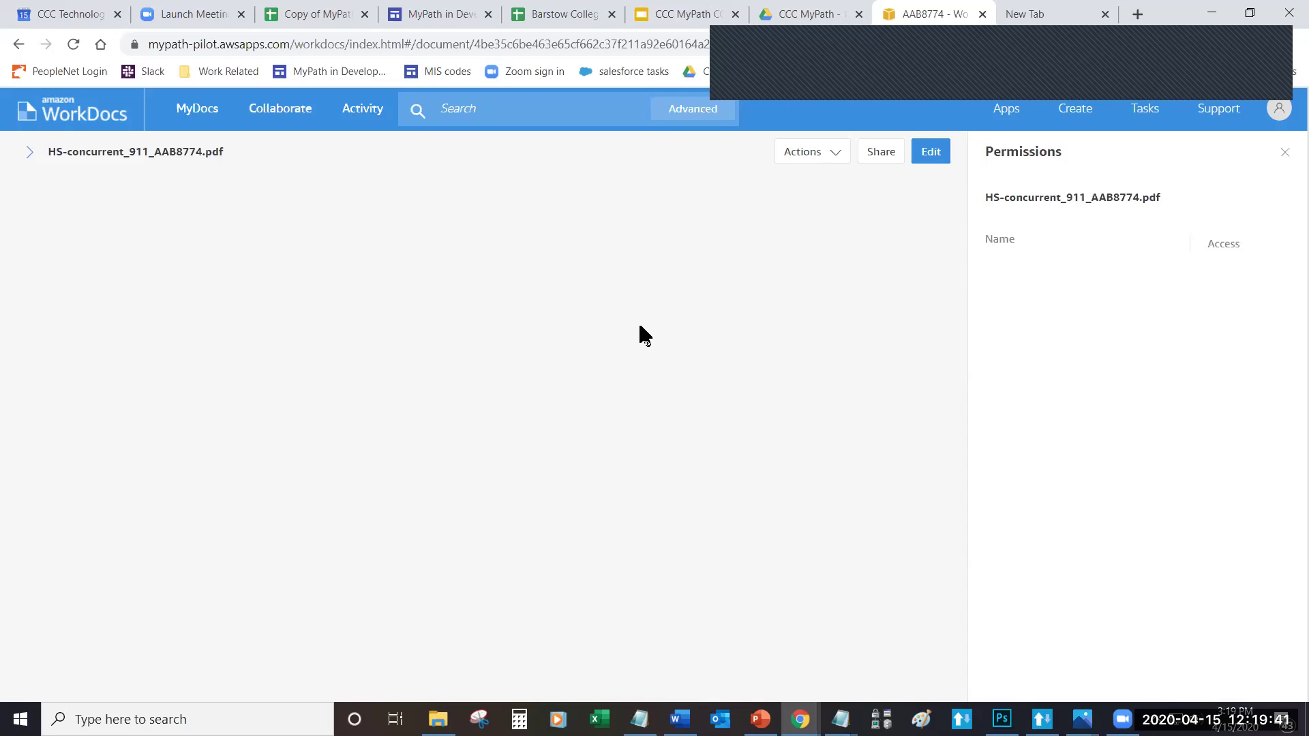
pyautogui.click(18, 45)
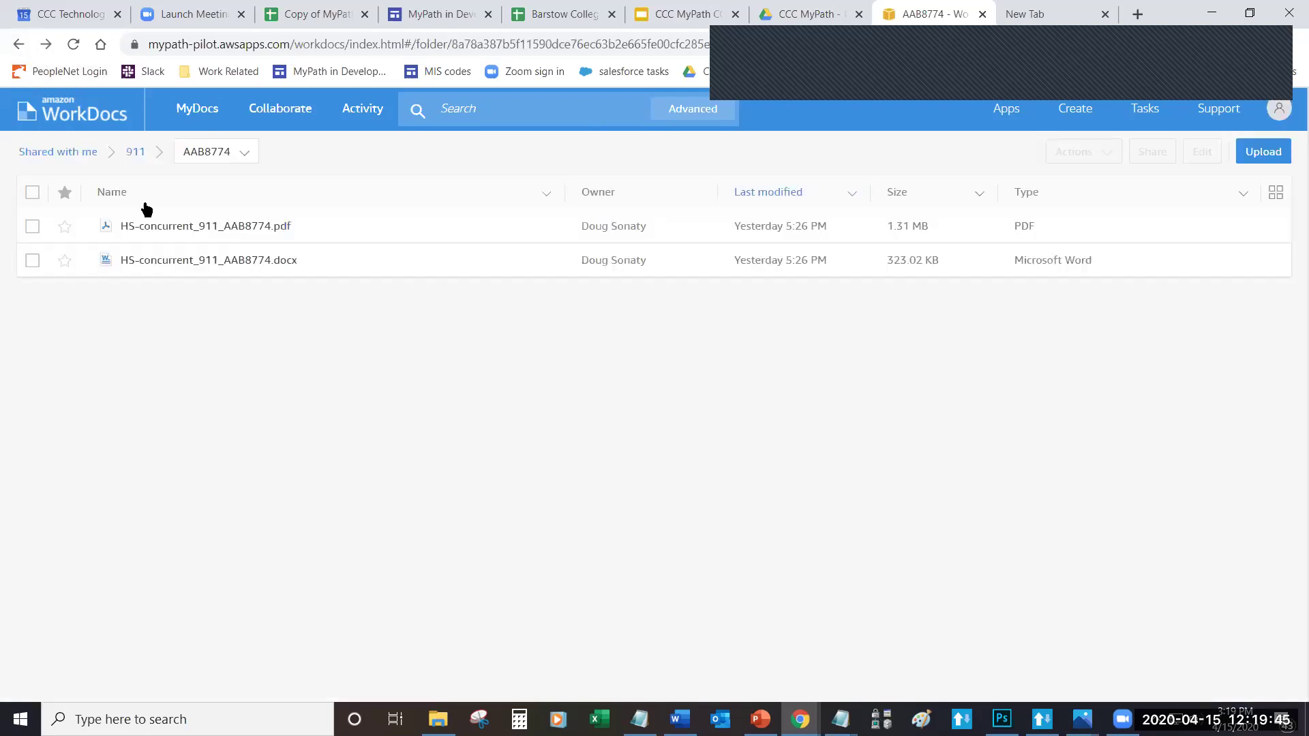
pyautogui.click(189, 262)
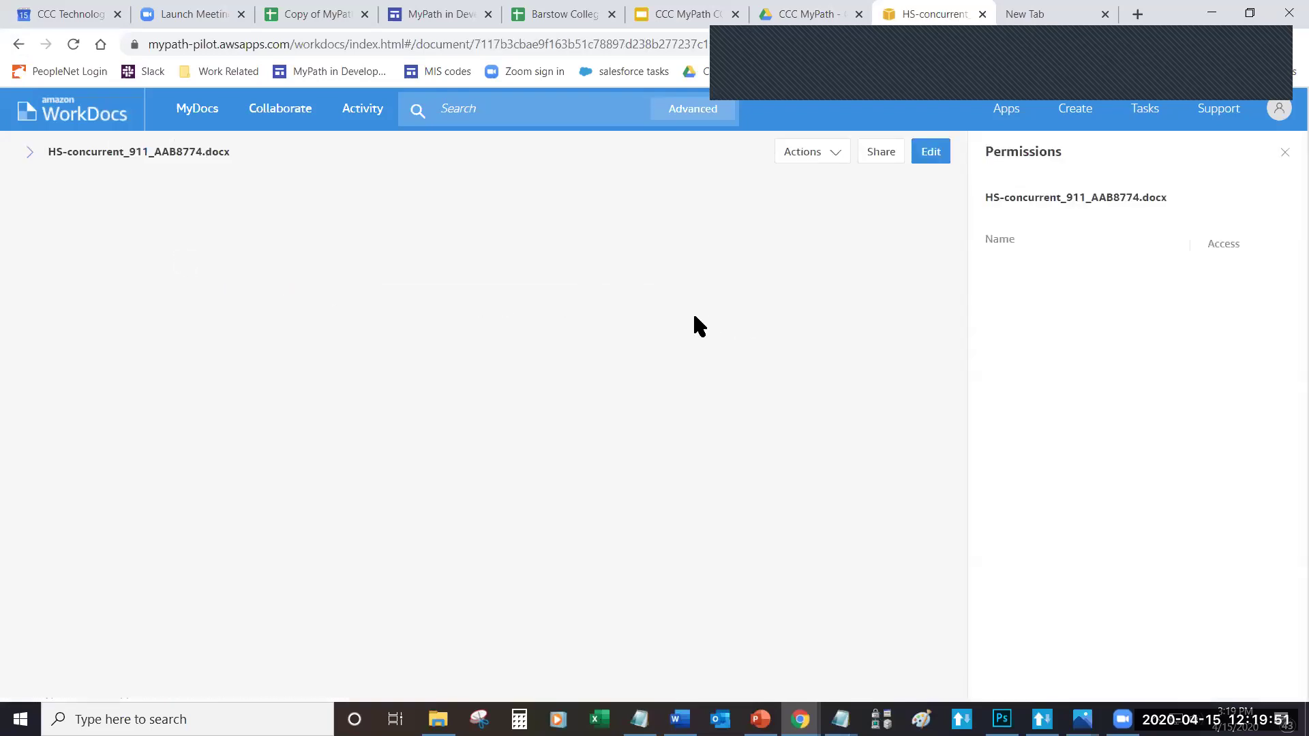
pyautogui.click(72, 44)
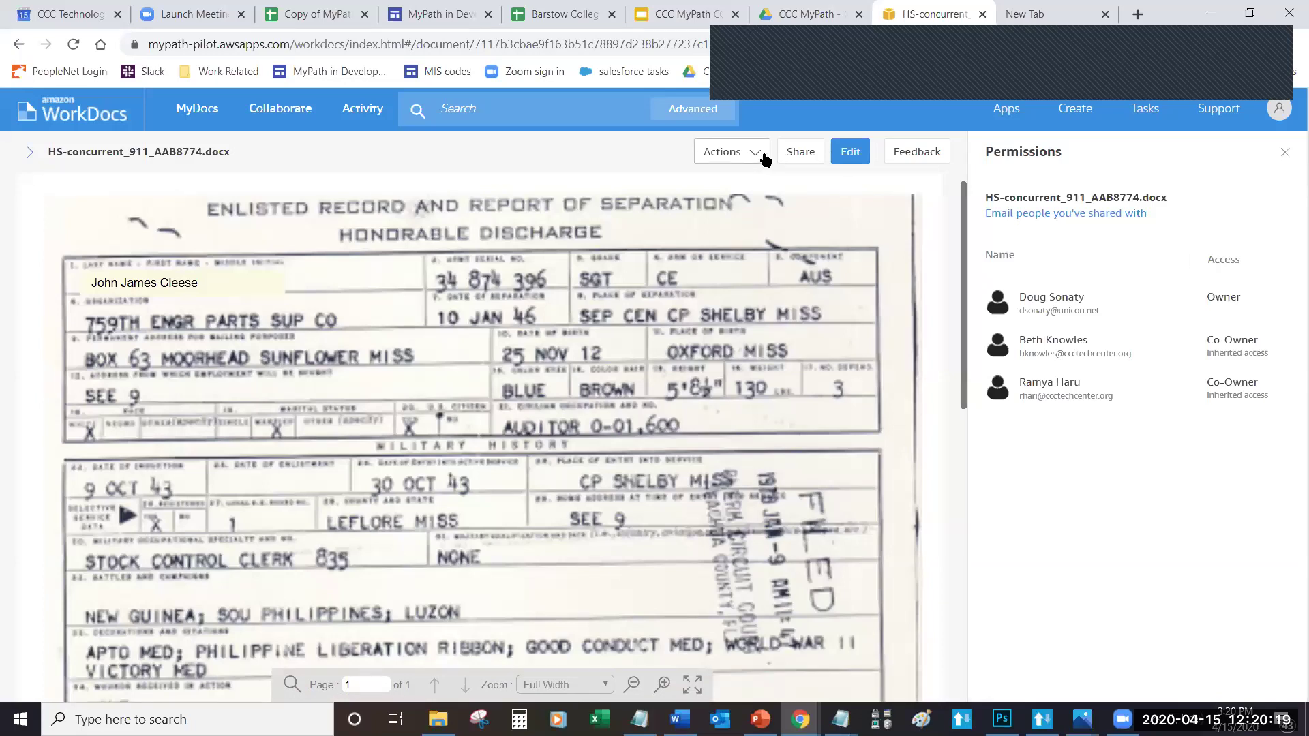
pyautogui.click(19, 46)
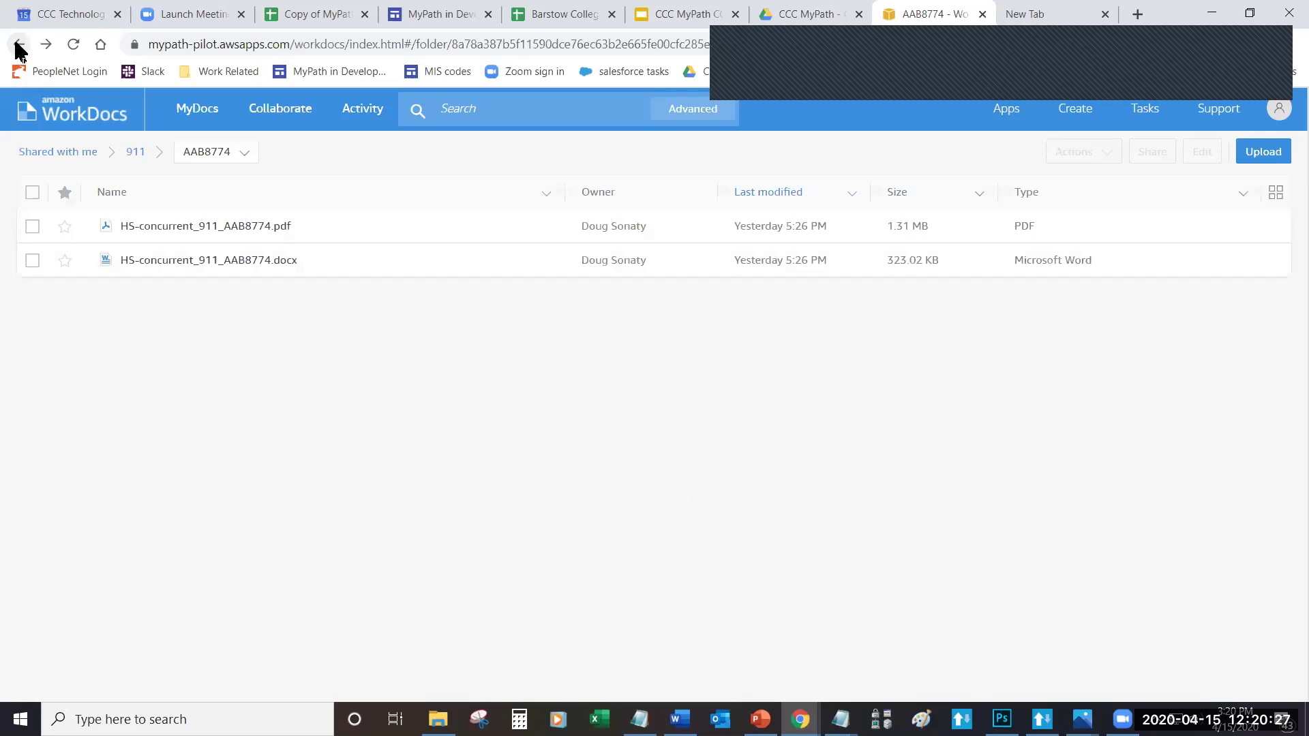
# Step: Search the WorkDocs files for HS to list the high school documents
pyautogui.click(488, 111)
pyautogui.write('HS')
pyautogui.press('Return')
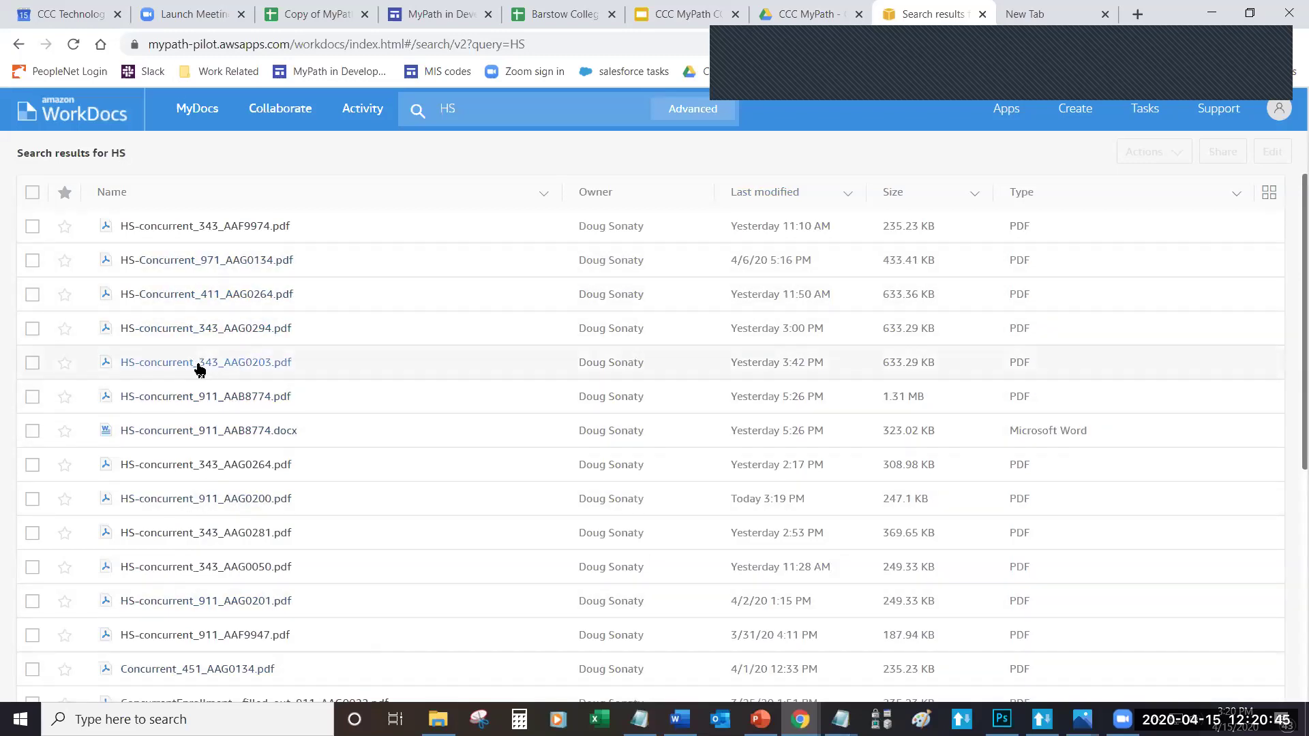
# Step: Replace the search term with dd214 and search for the veterans' discharge documents
pyautogui.moveTo(461, 112); pyautogui.dragTo(414, 117)
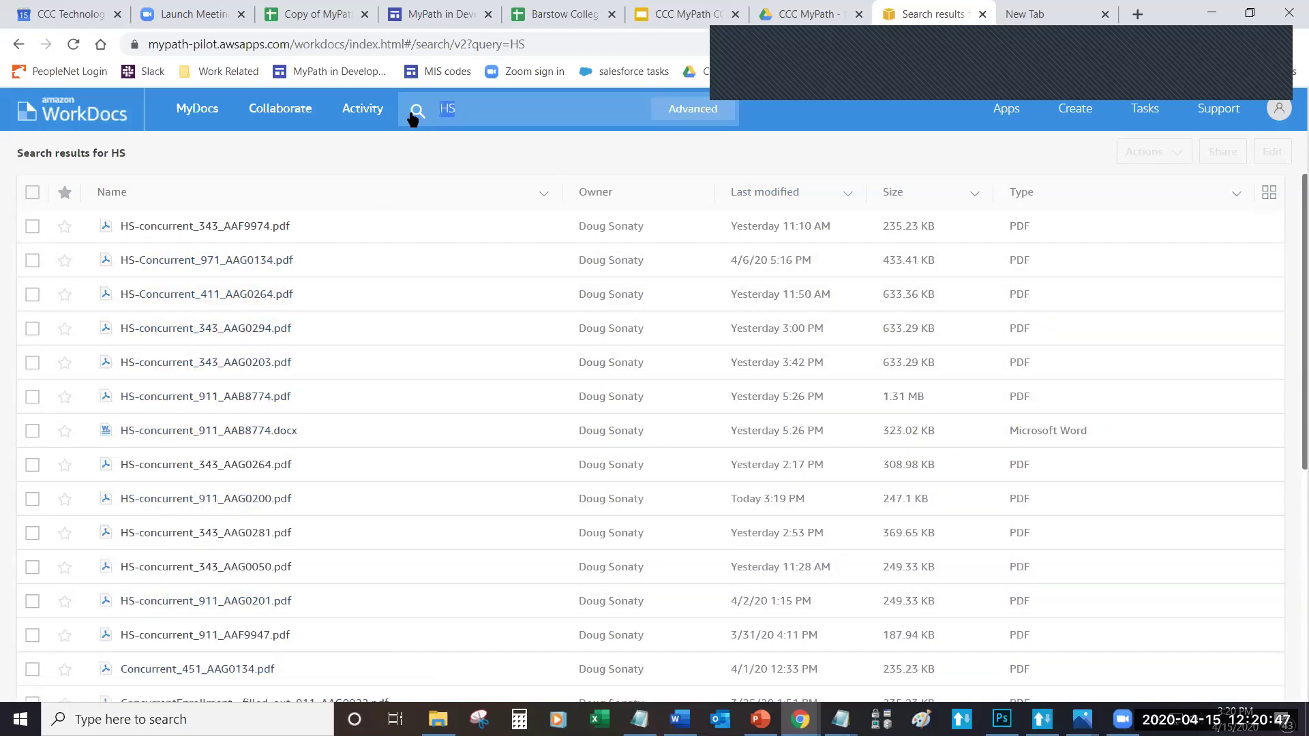
pyautogui.write('dd214')
pyautogui.press('Return')
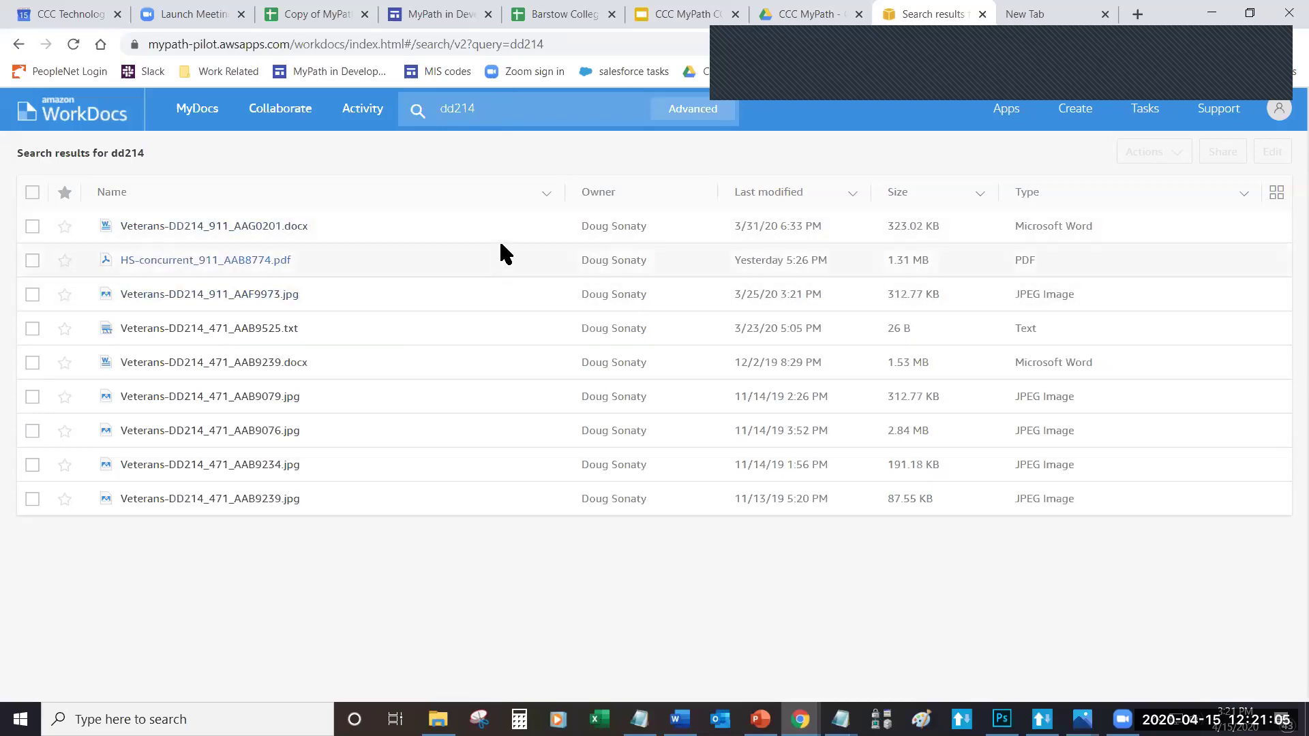
# Step: Replace the search term with concurrent and search for the concurrent enrollment documents
pyautogui.click(423, 99)
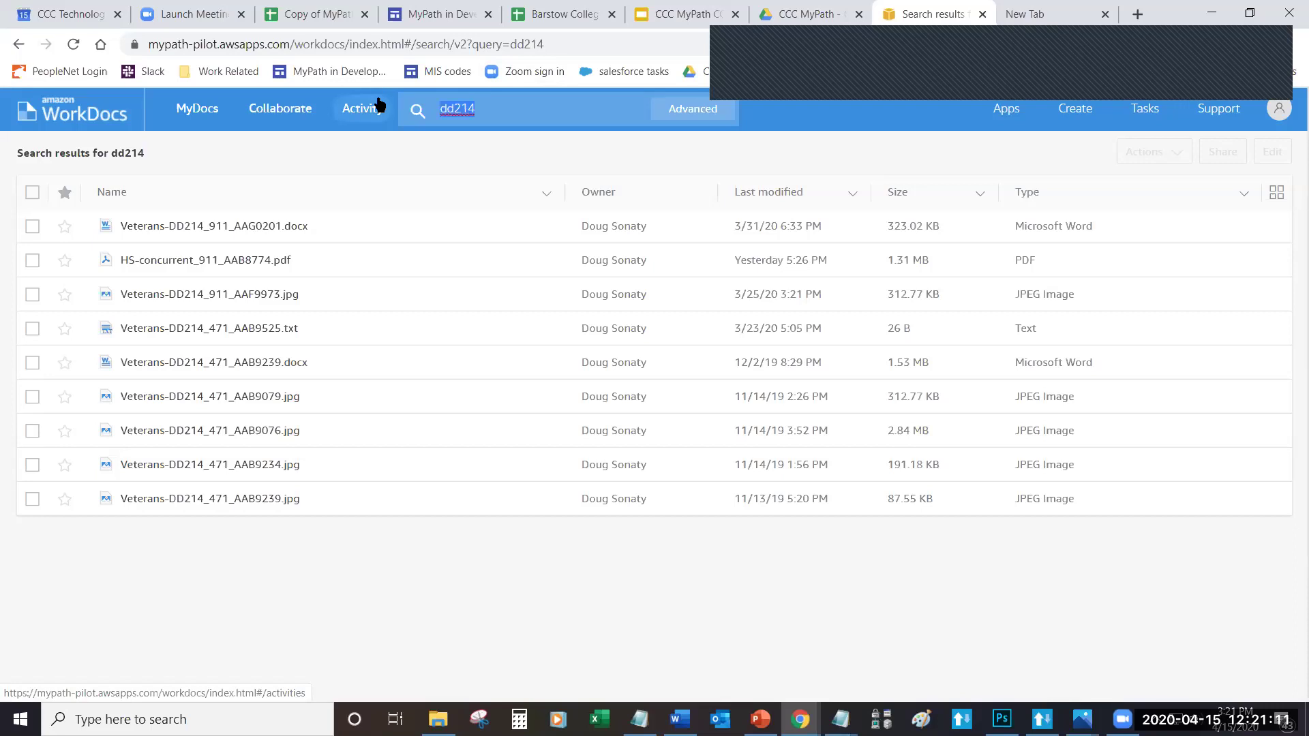
pyautogui.write('ccncurrent')
pyautogui.press('Return')
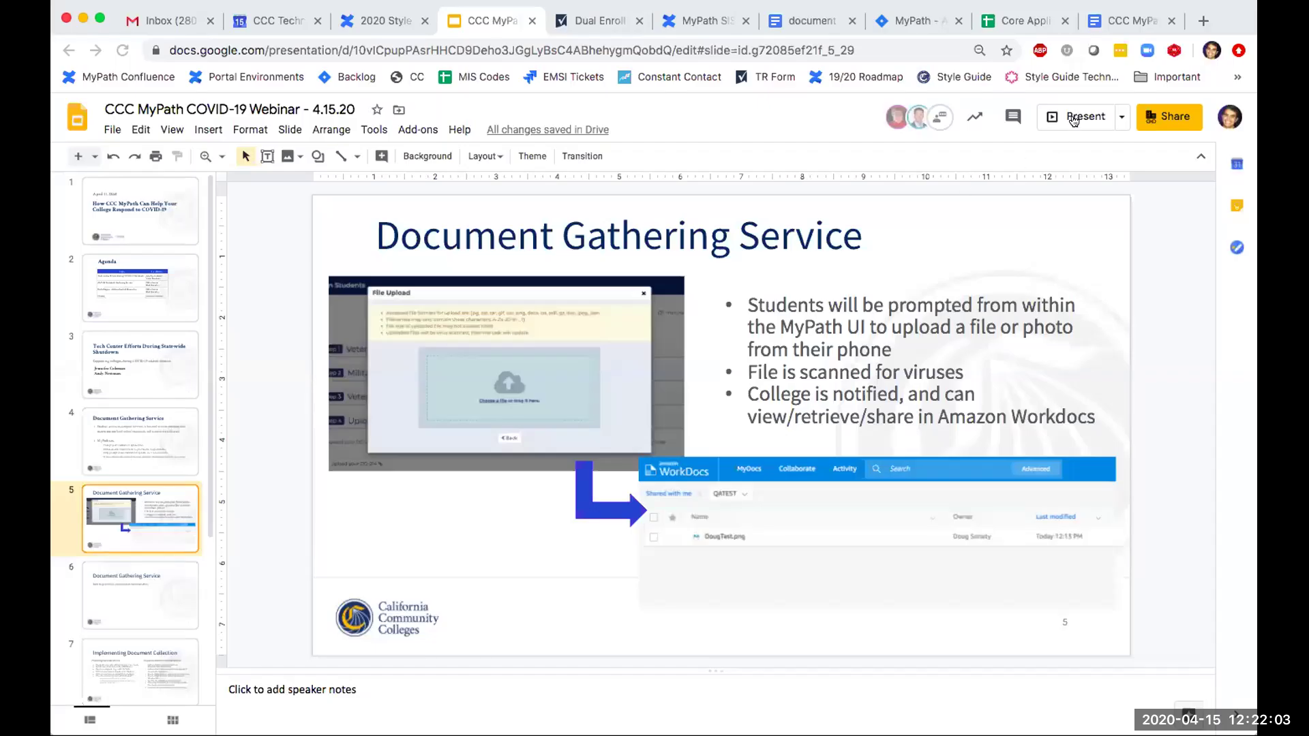
# Step: Present the CCC MyPath COVID-19 Webinar deck in Google Slides from slide 5 and advance to slide 7, Implementing Document Collection
pyautogui.click(1072, 118)
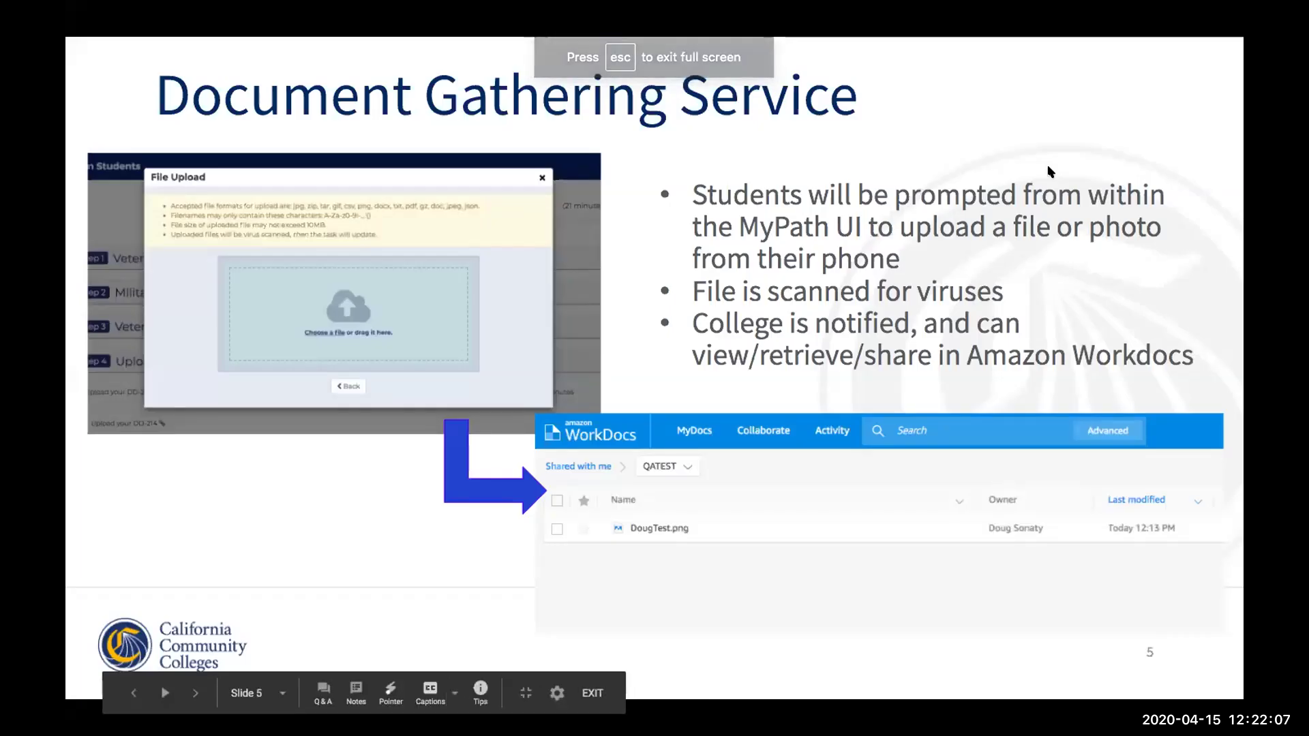
pyautogui.press('Right')
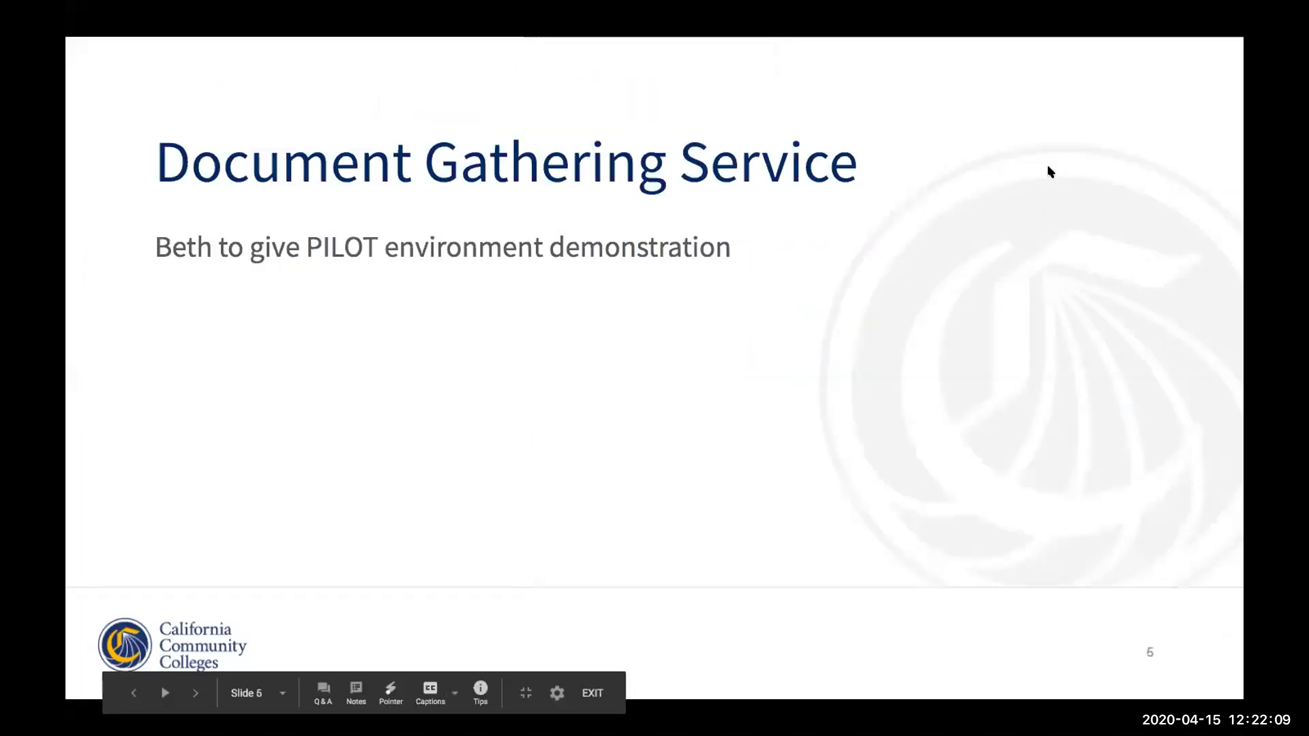
pyautogui.press('Right')
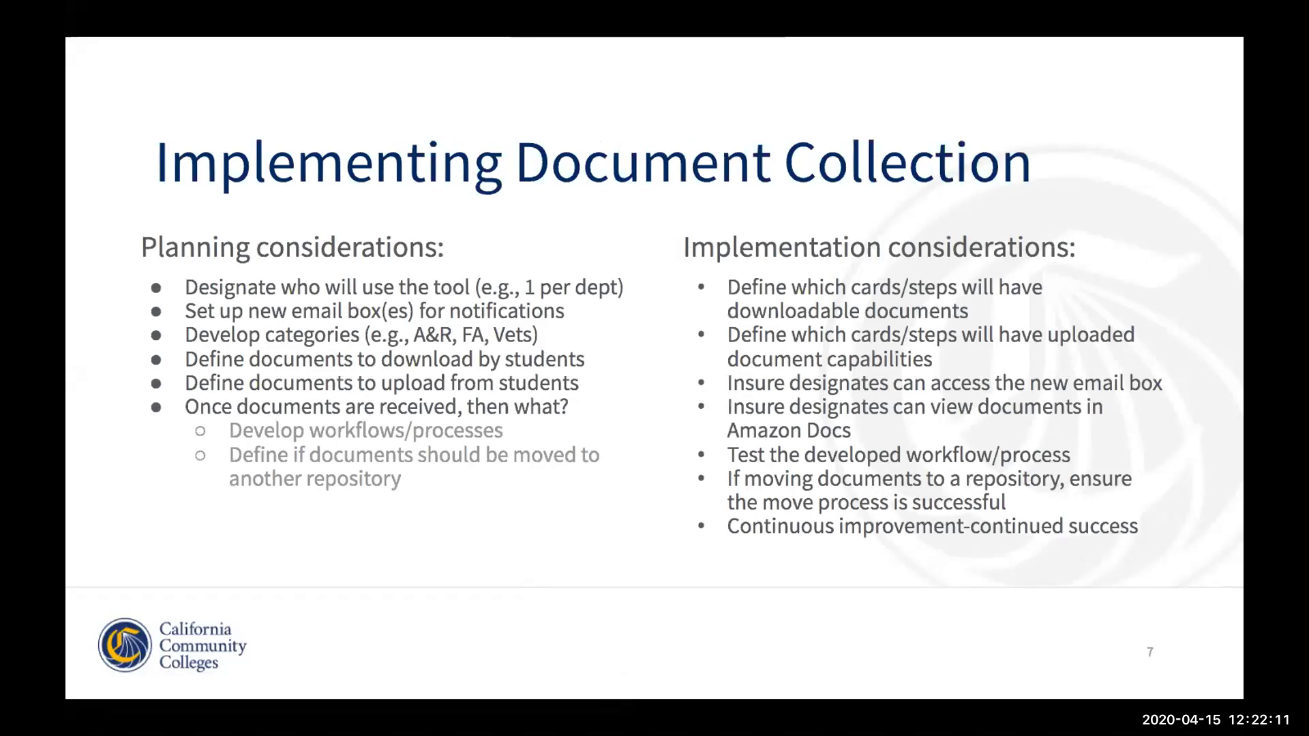